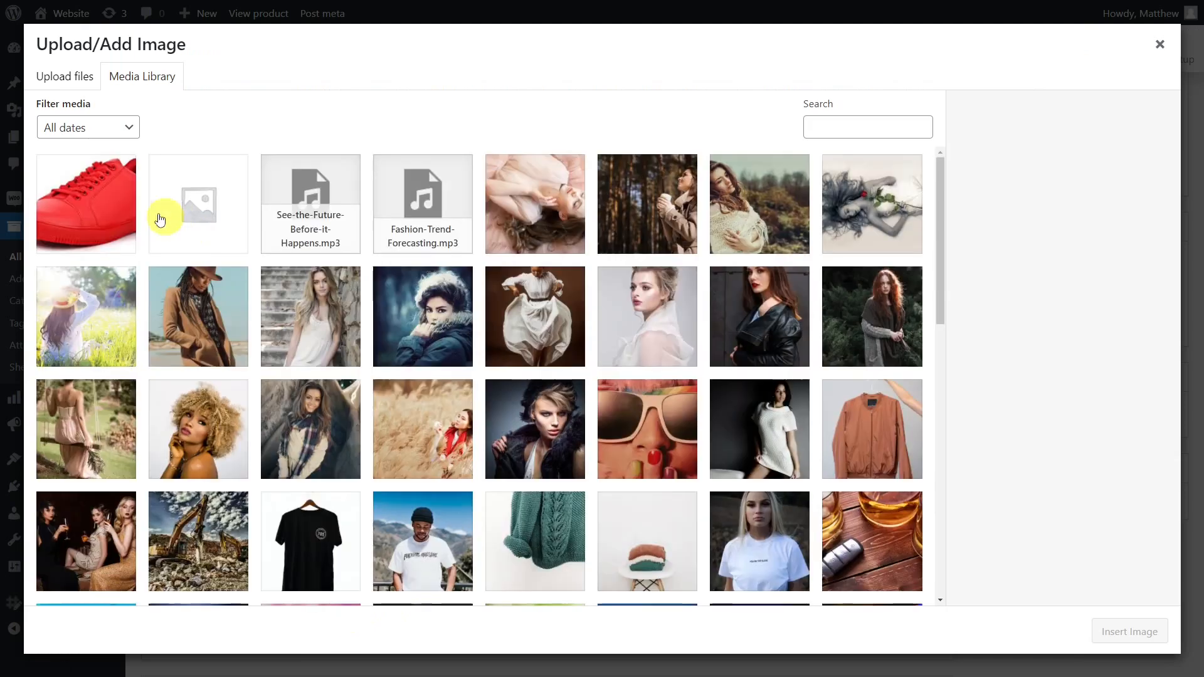
Insert the red shoe image from the media library and update the Nike Tajun Women product.
click(1156, 630)
scroll(1123, 388, up, 5)
click(1143, 220)
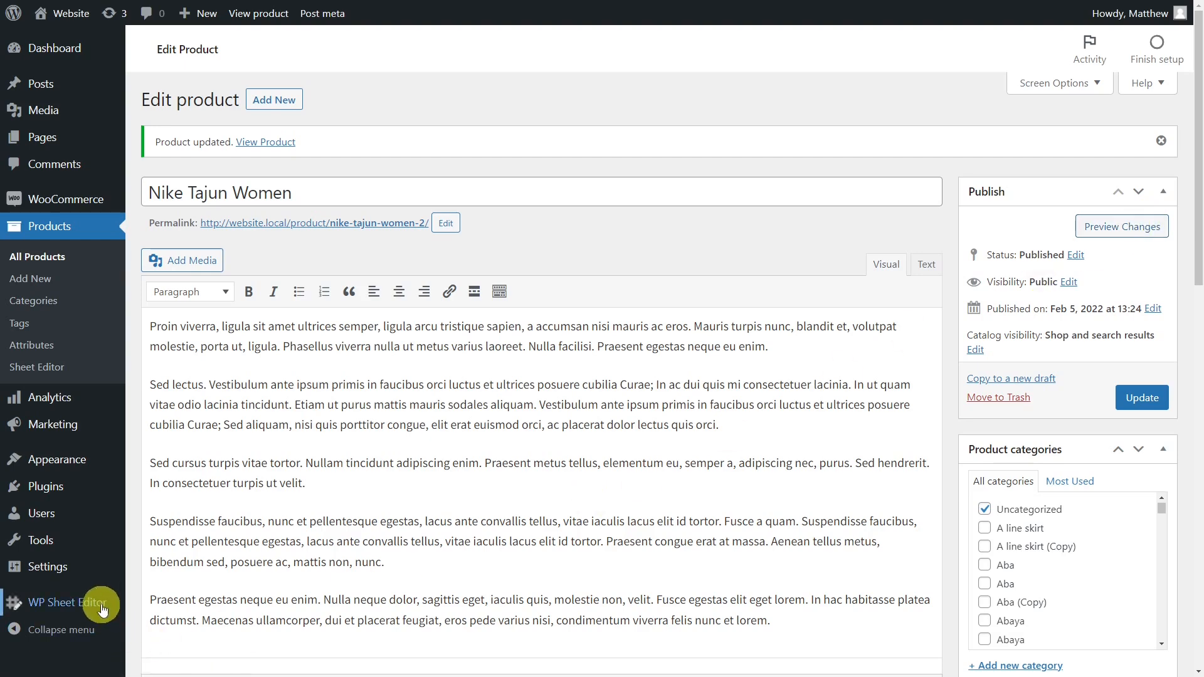
Open the products spreadsheet in WP Sheet Editor.
mouse_move(101, 601)
click(190, 566)
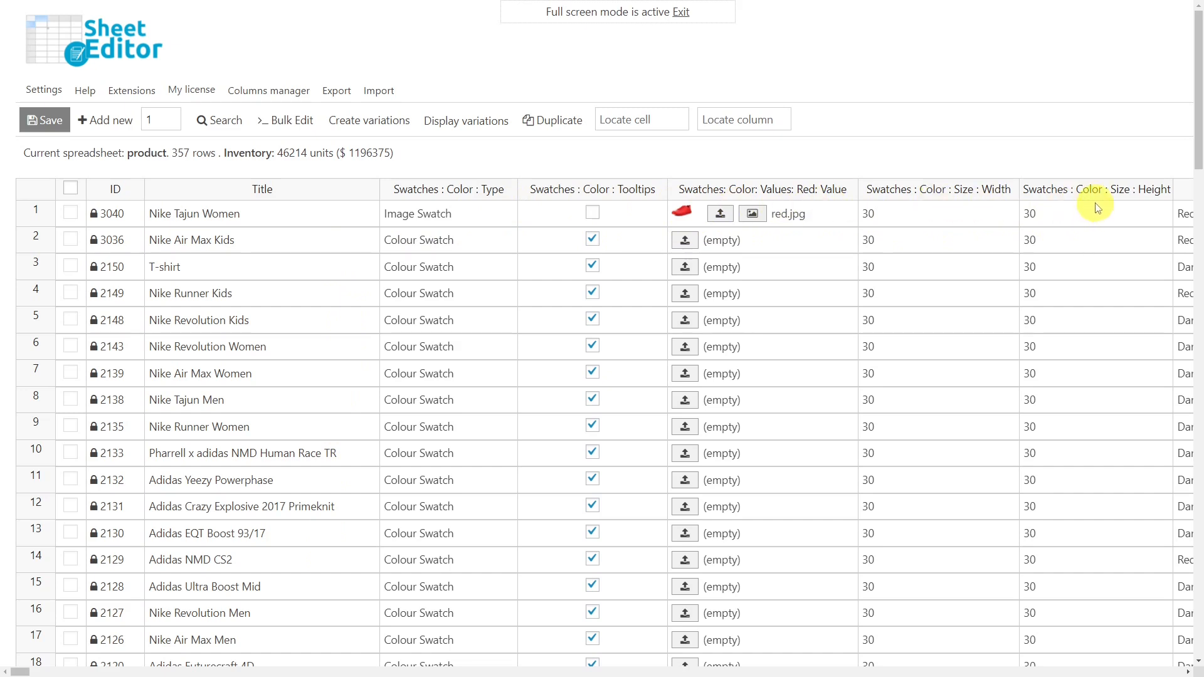
Search the product spreadsheet for the keyword "shirt" with the product color attribute Red.
click(221, 120)
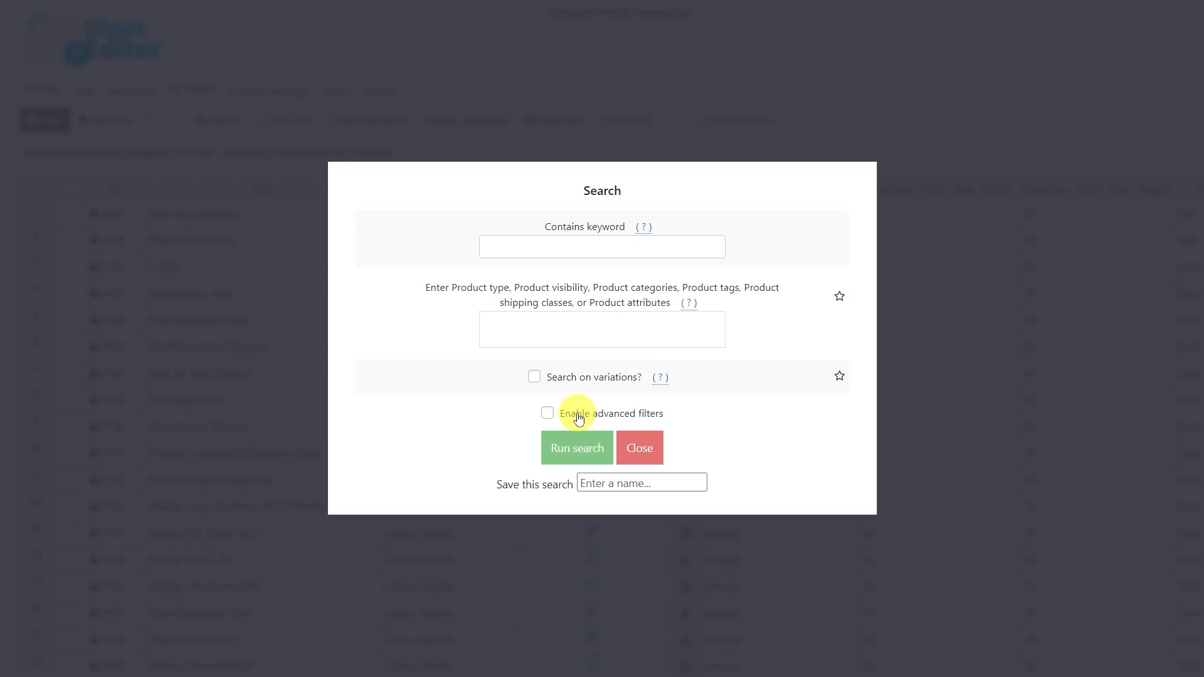
click(567, 248)
click(520, 302)
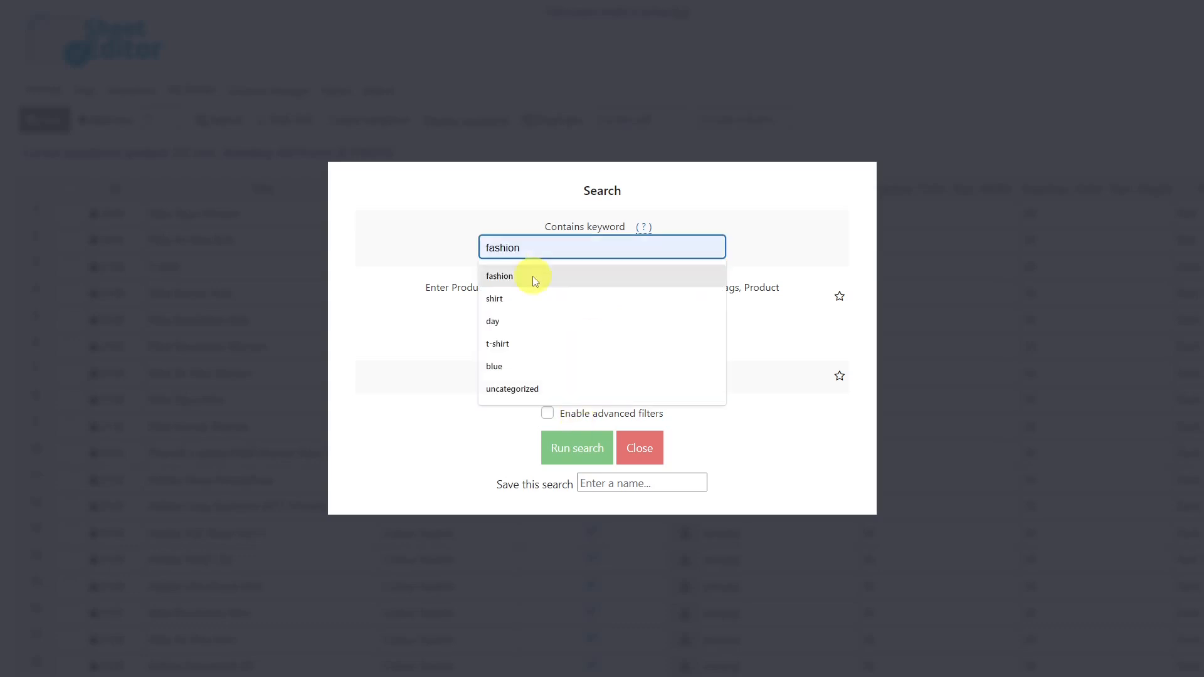
click(529, 329)
text(red)
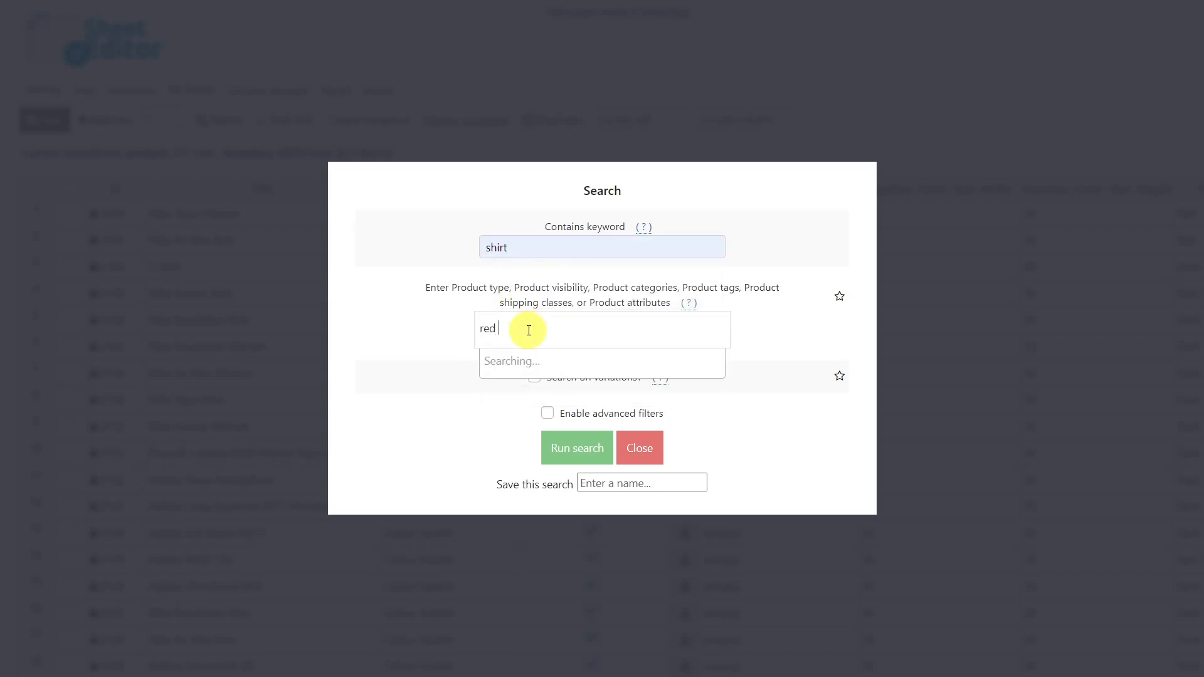
scroll(543, 411, down, 10)
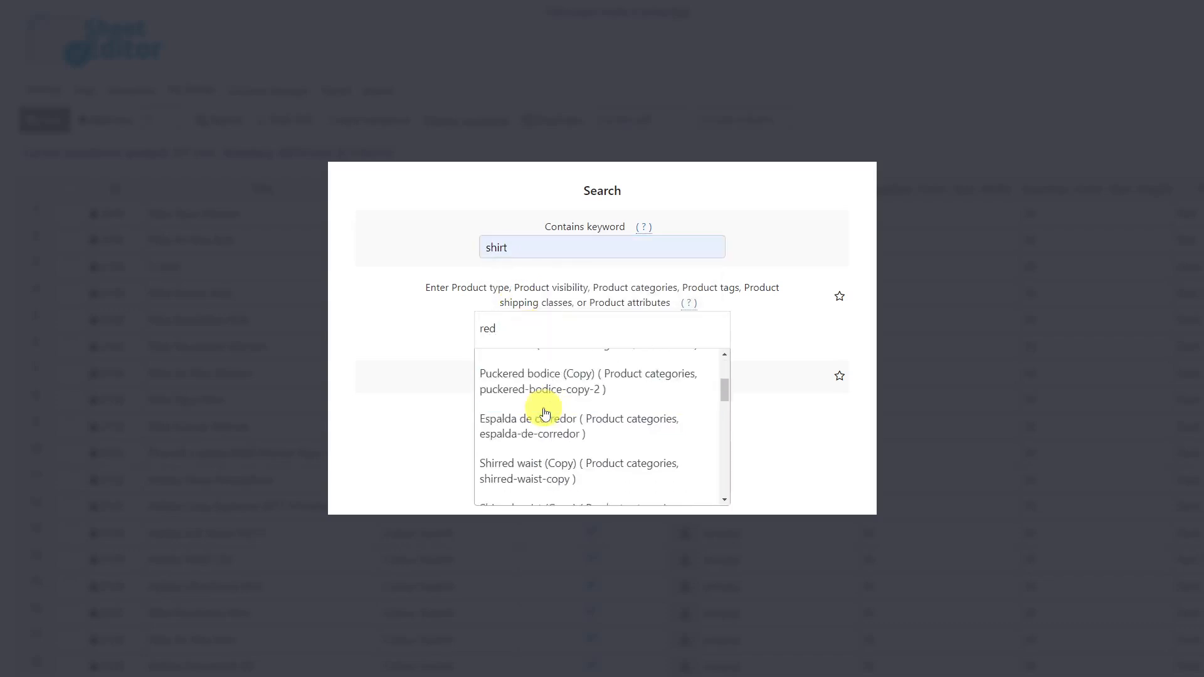
click(549, 444)
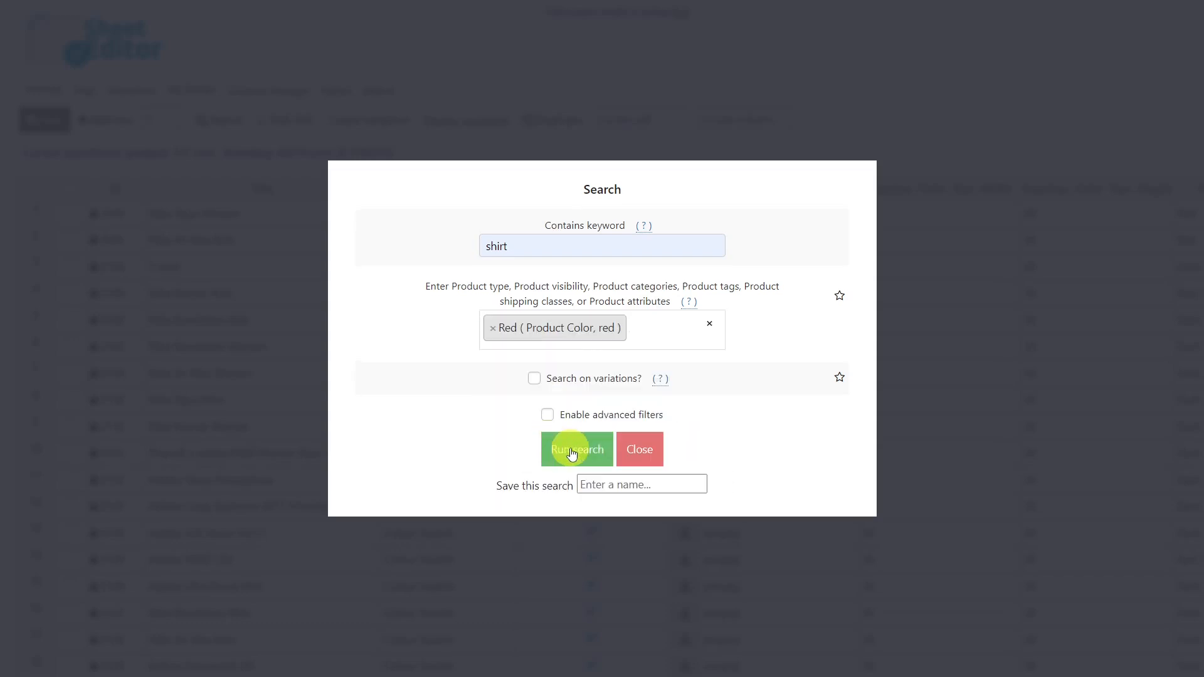
click(572, 452)
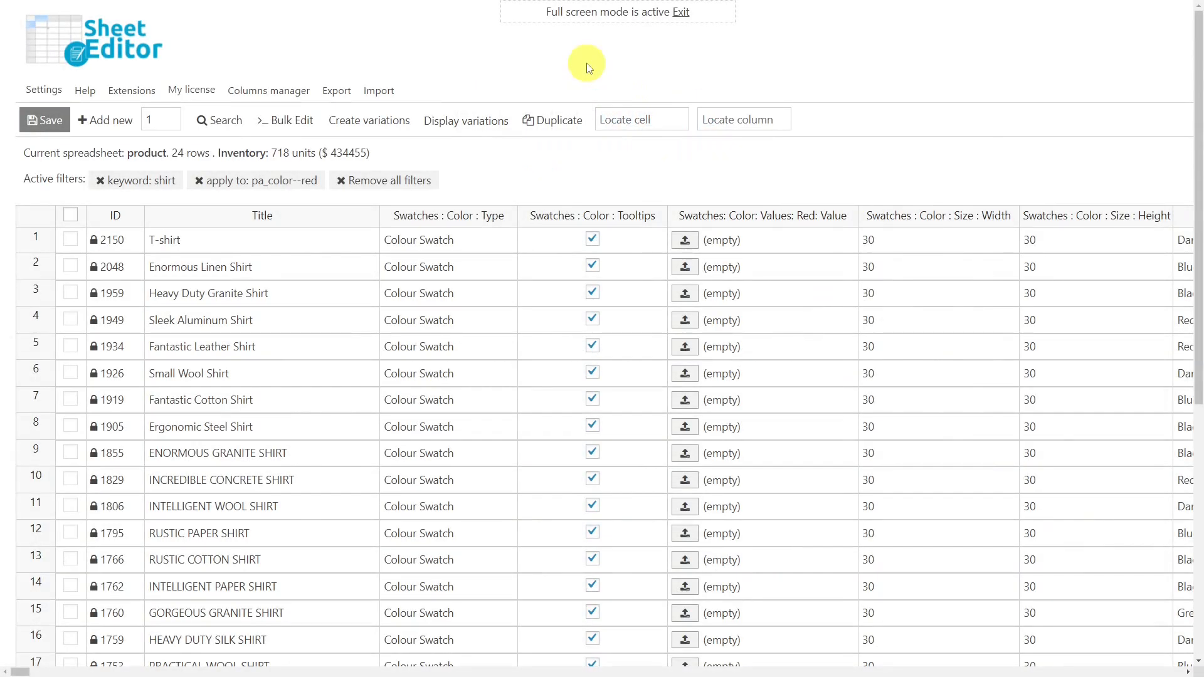
Start a bulk edit of all rows from the current search, targeting the Swatches : Color : Type field.
mouse_move(299, 126)
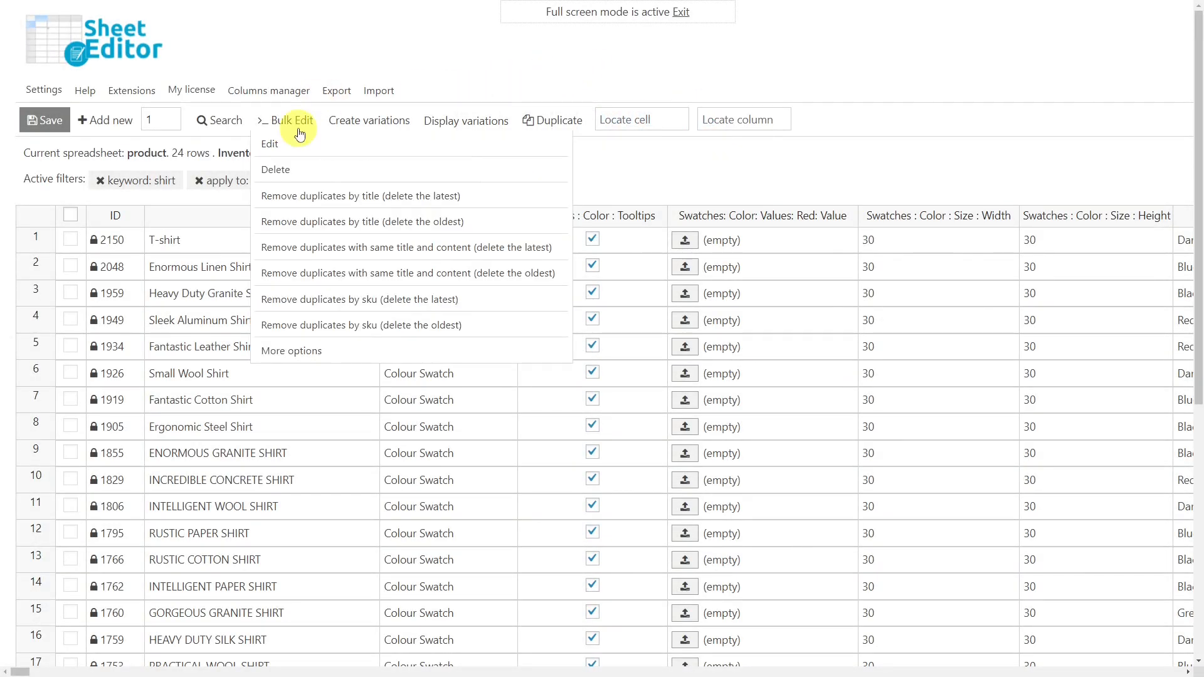
click(298, 124)
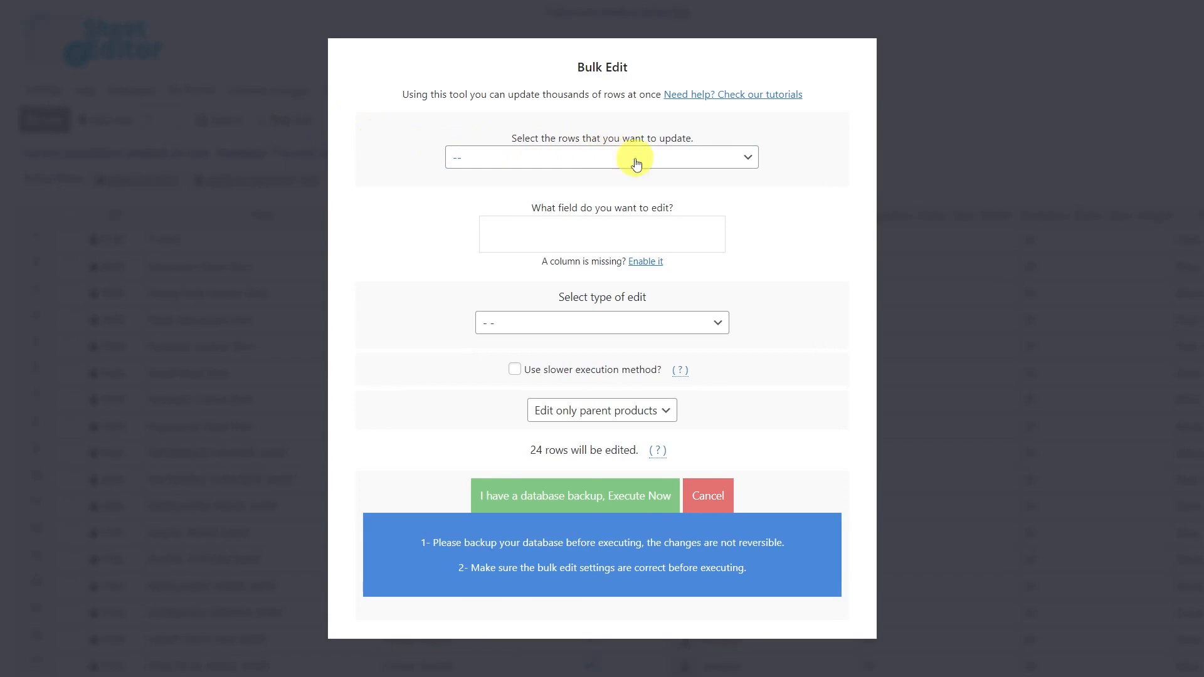
click(732, 162)
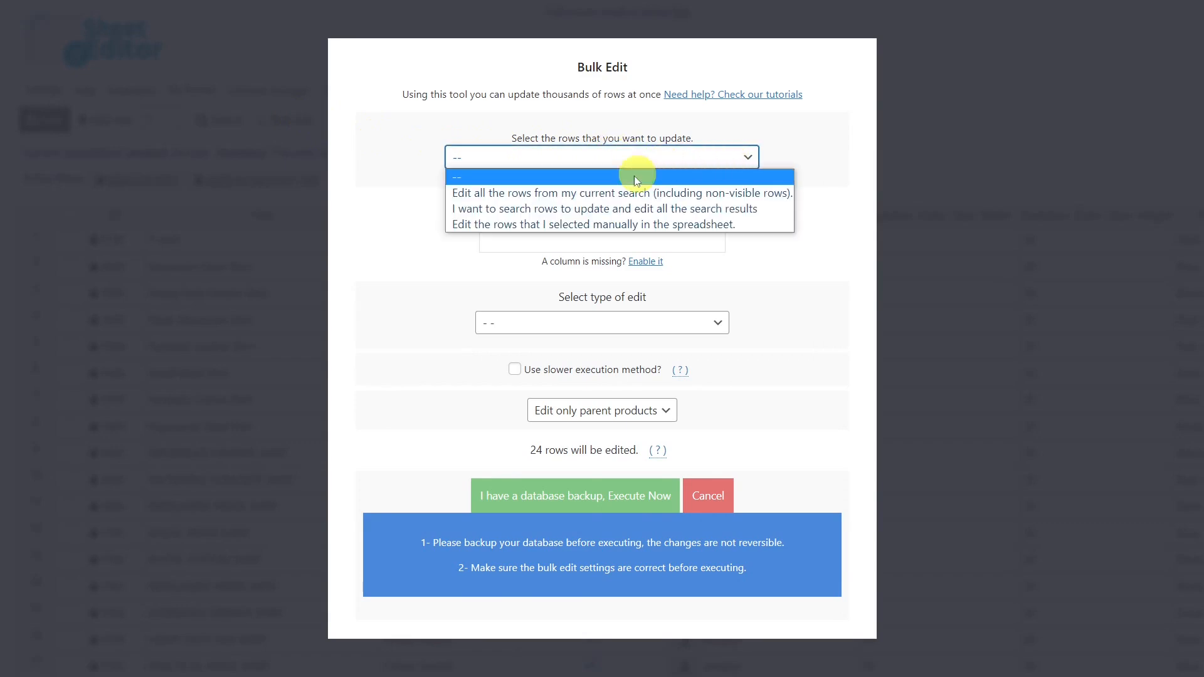
click(623, 195)
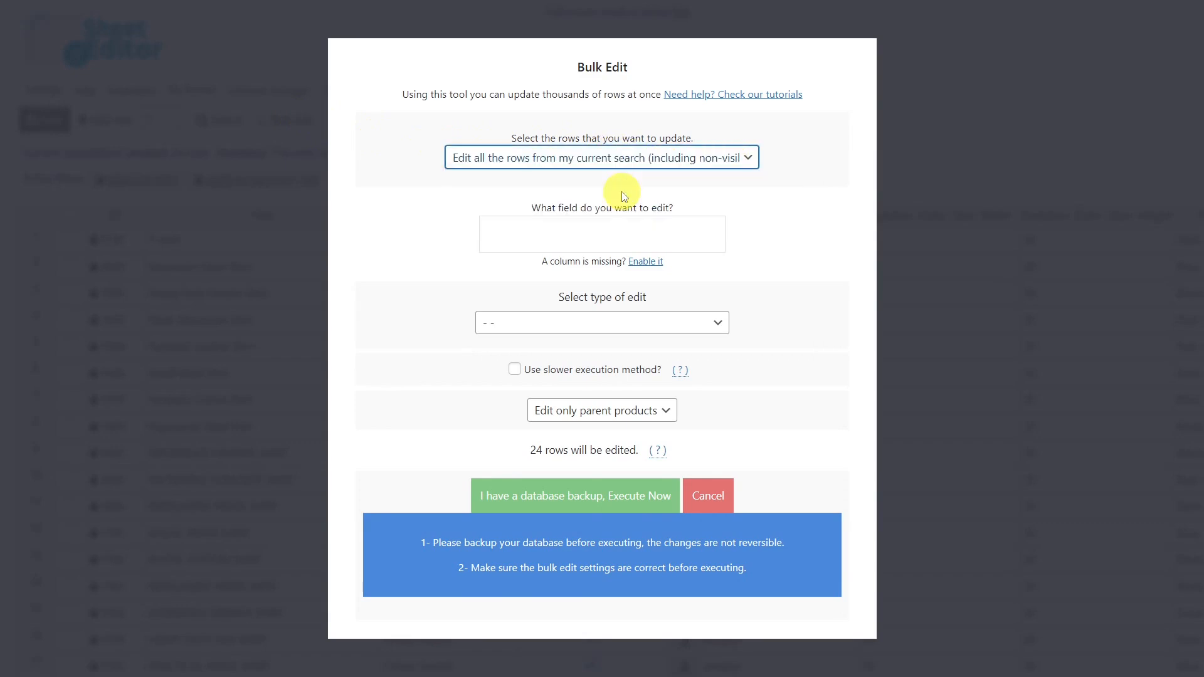
click(617, 235)
text(type)
scroll(559, 303, down, 1)
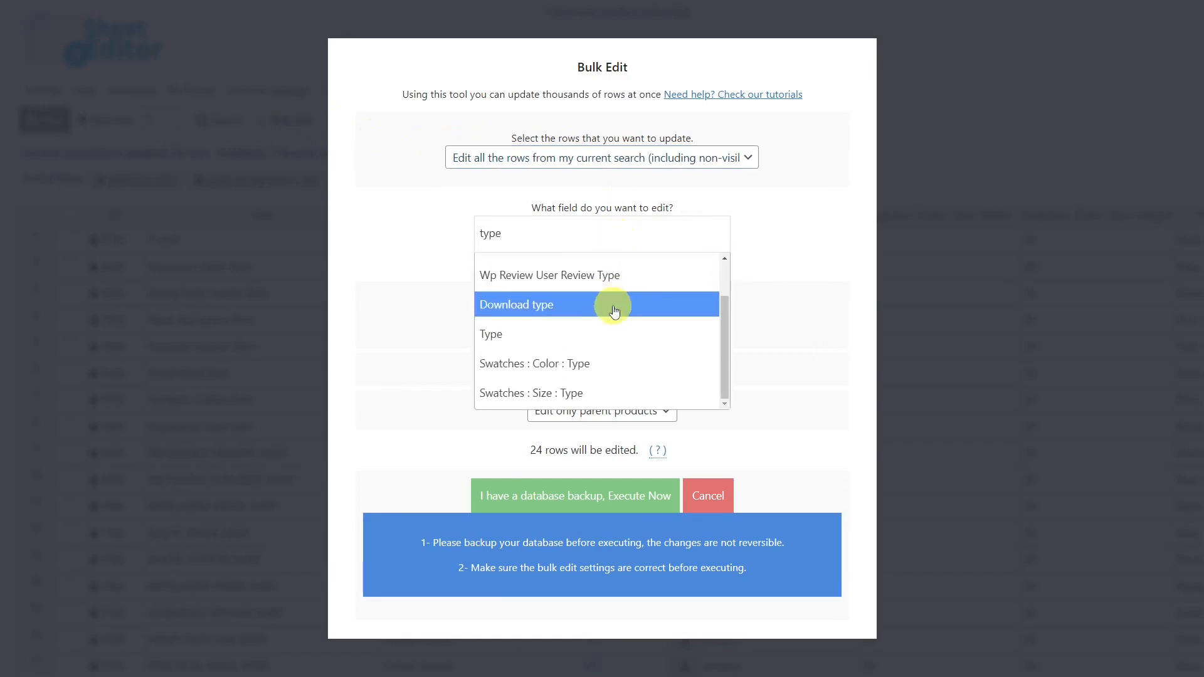
click(578, 360)
Set the color swatch type to Image Swatch with a Set value edit and execute the bulk edit.
click(671, 324)
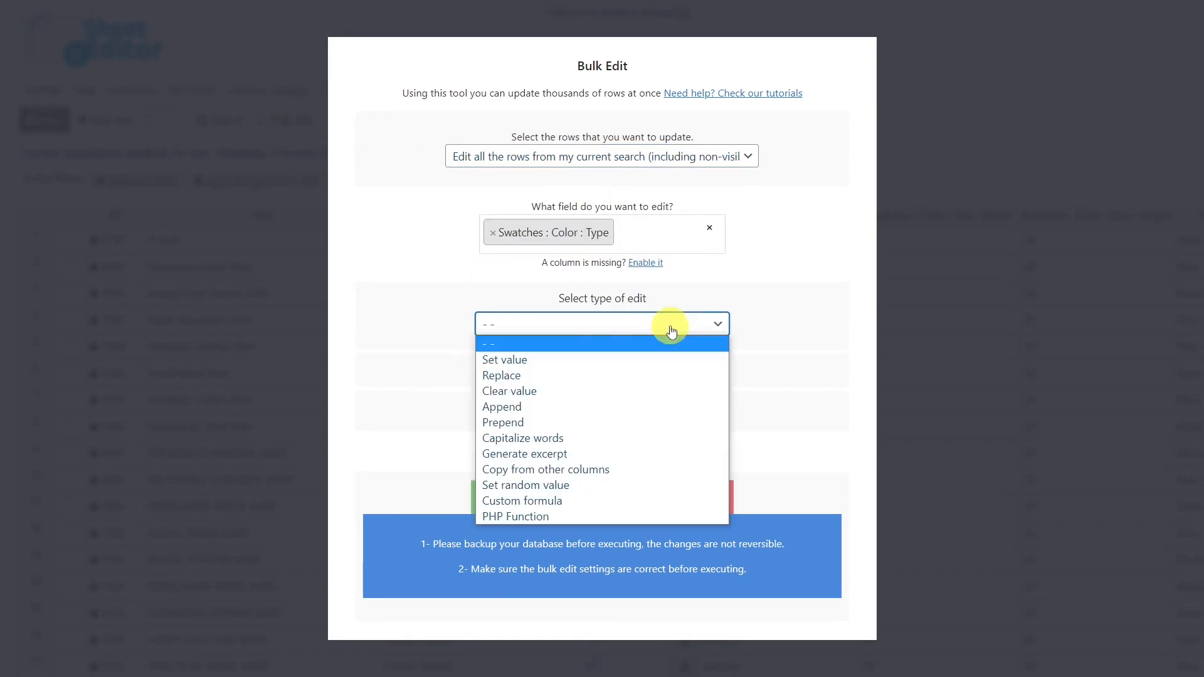
click(569, 354)
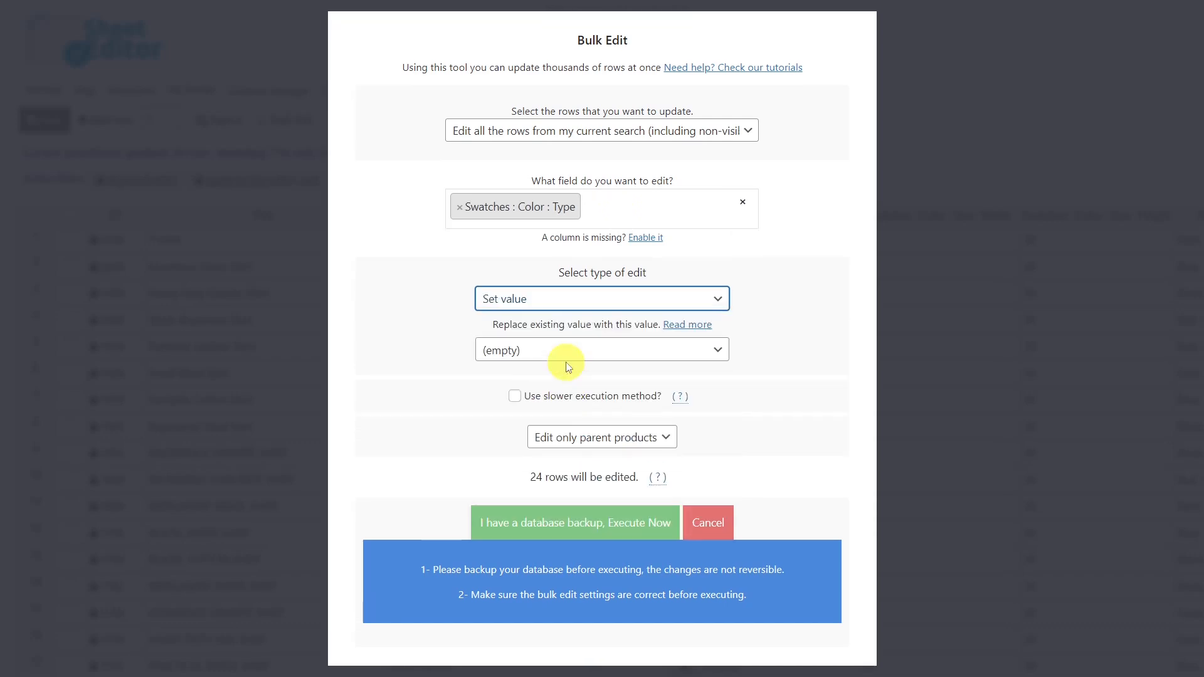
click(611, 358)
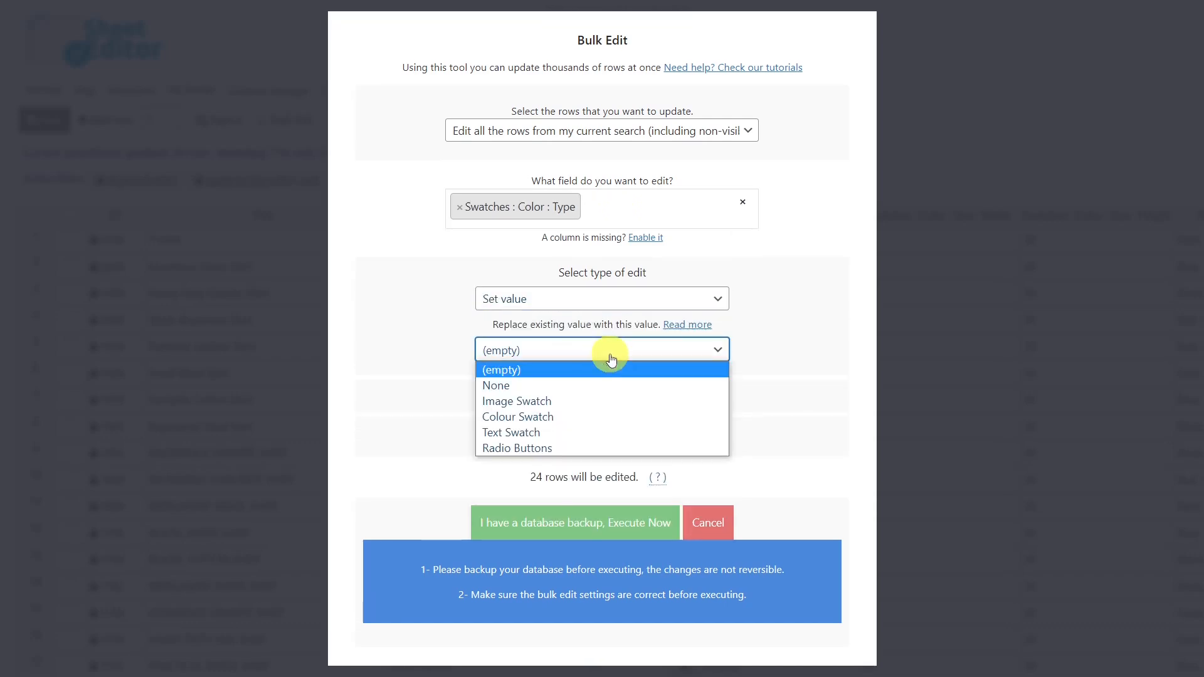
click(574, 400)
click(611, 526)
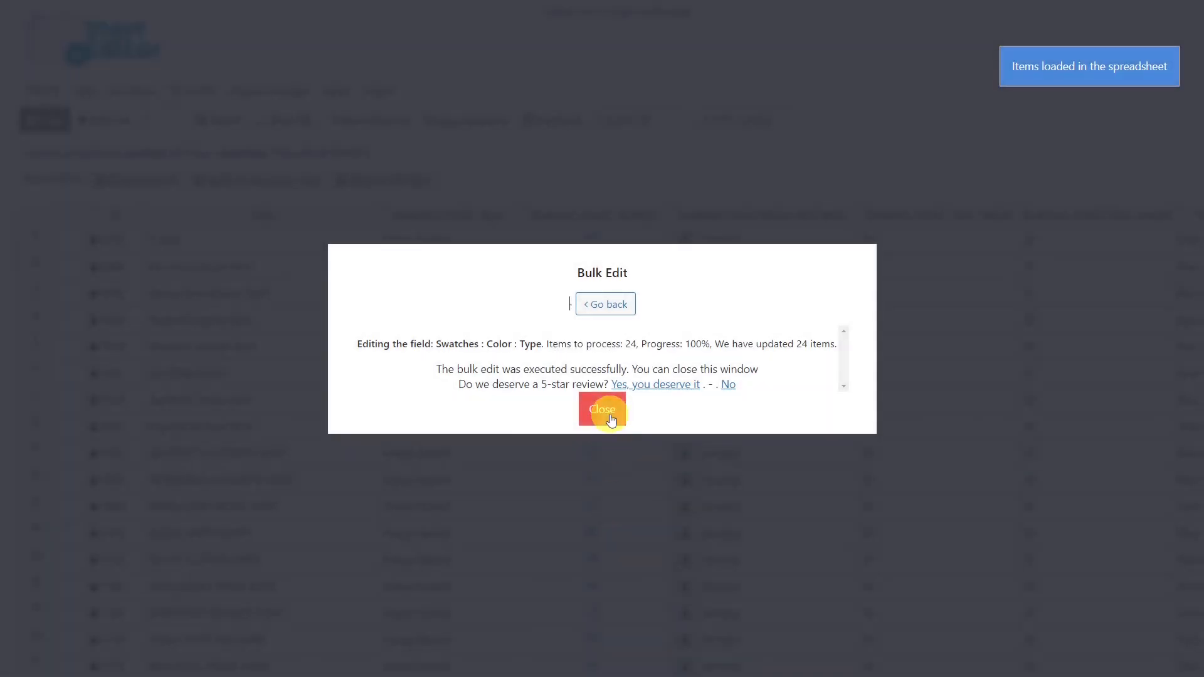
click(602, 411)
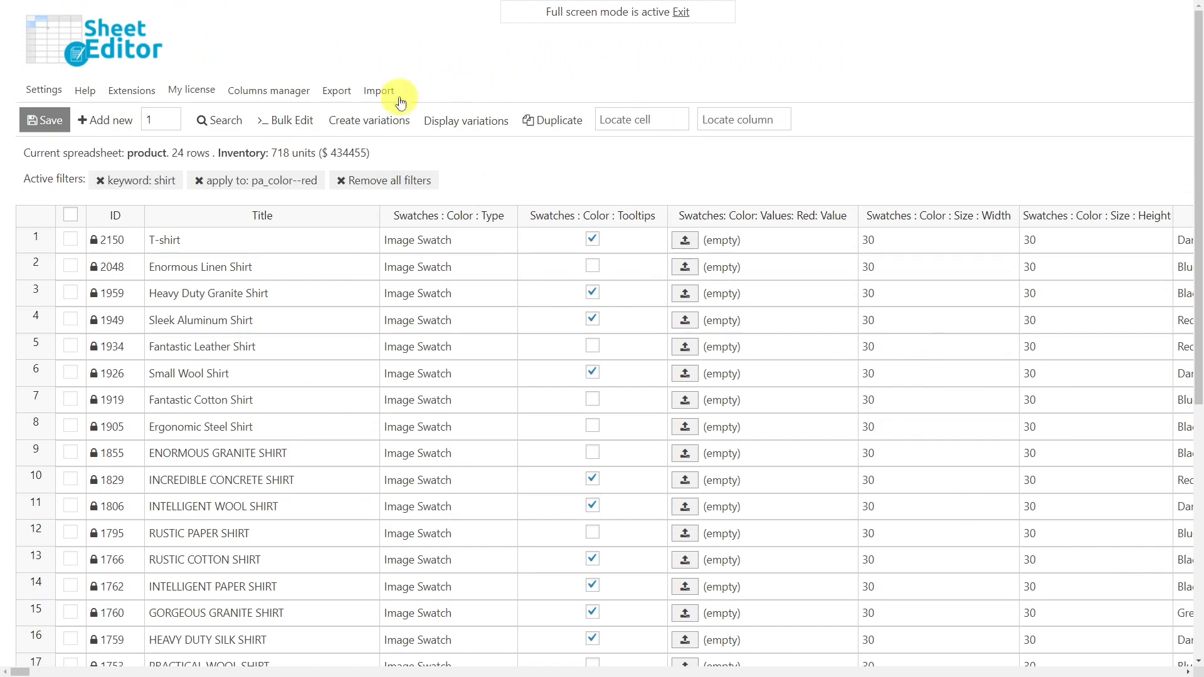
Start a bulk edit of all rows from the current search, targeting the Swatches : Color : Tooltips field.
click(300, 121)
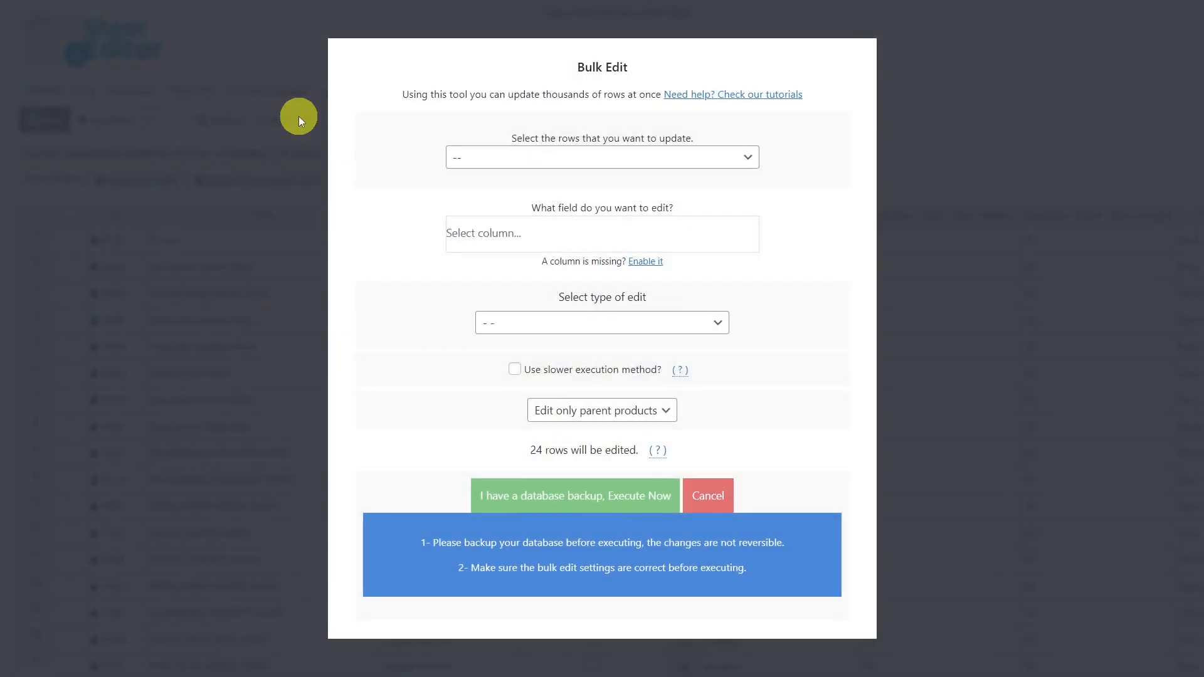
click(742, 155)
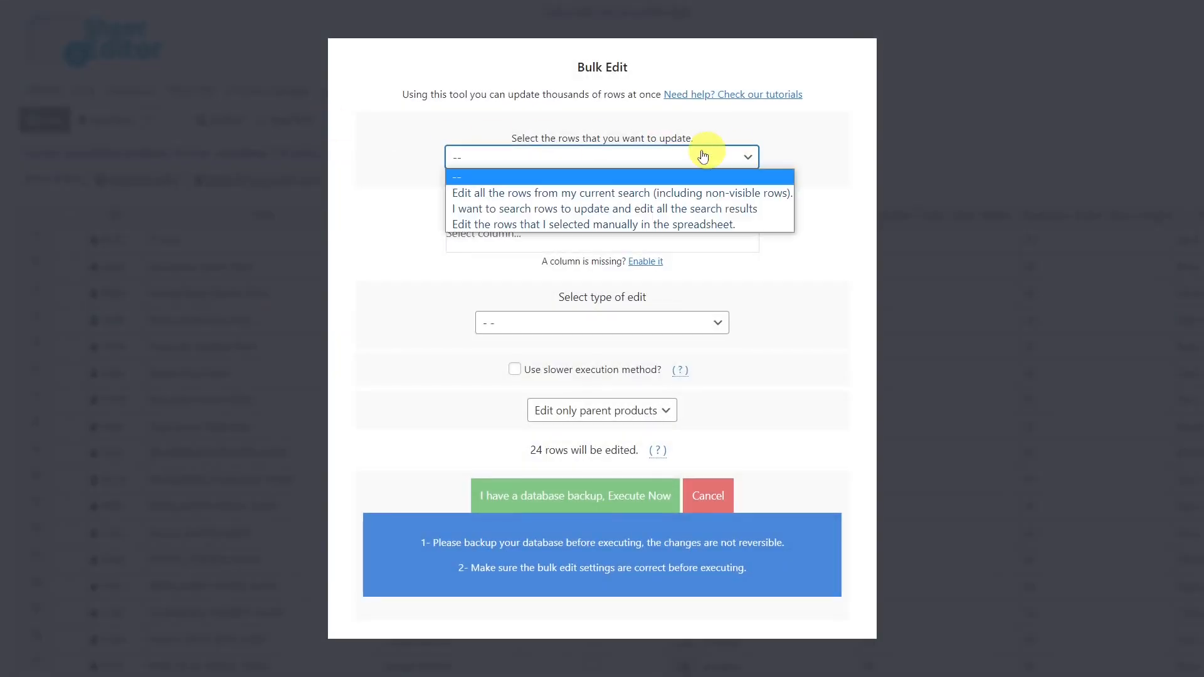
click(605, 191)
click(577, 241)
text(tool)
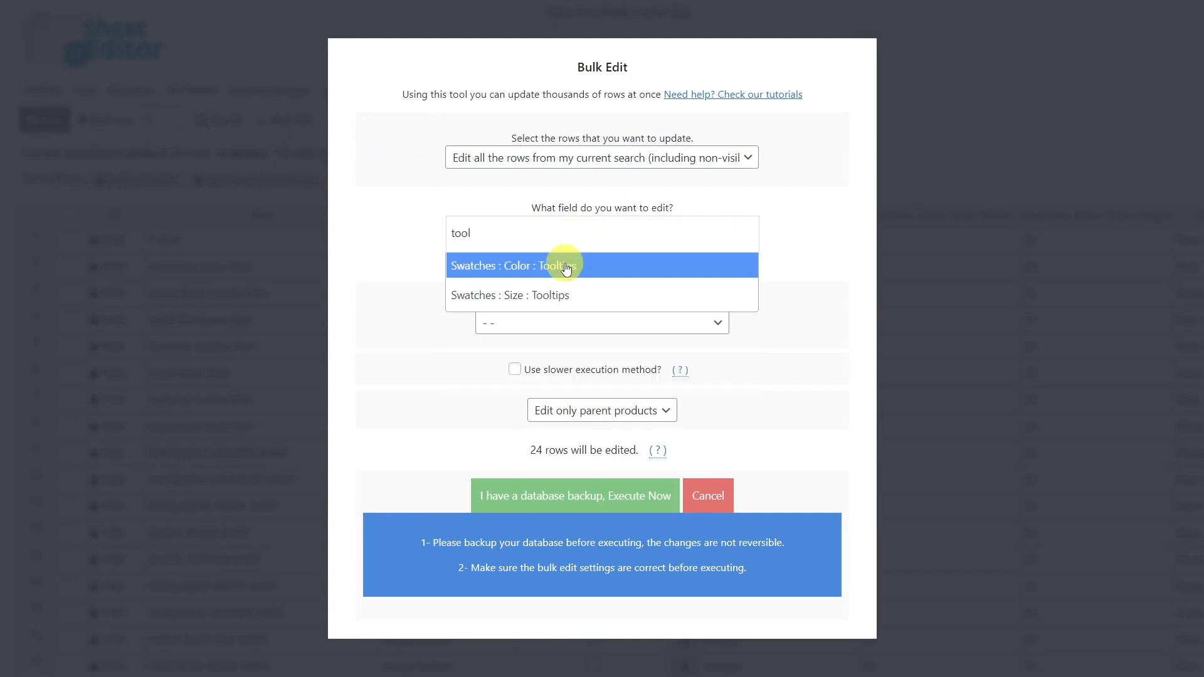
click(562, 263)
Use a Set value edit to enable the color swatch tooltips and execute the bulk edit.
click(603, 323)
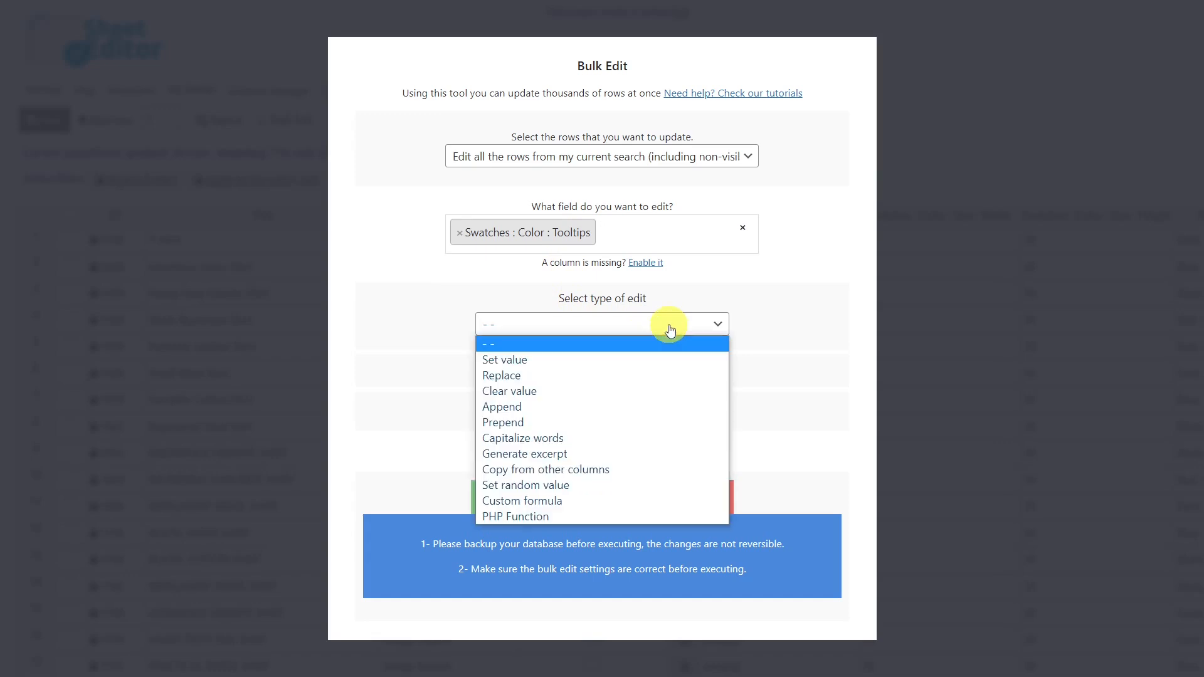
click(602, 358)
click(602, 350)
click(602, 349)
click(602, 349)
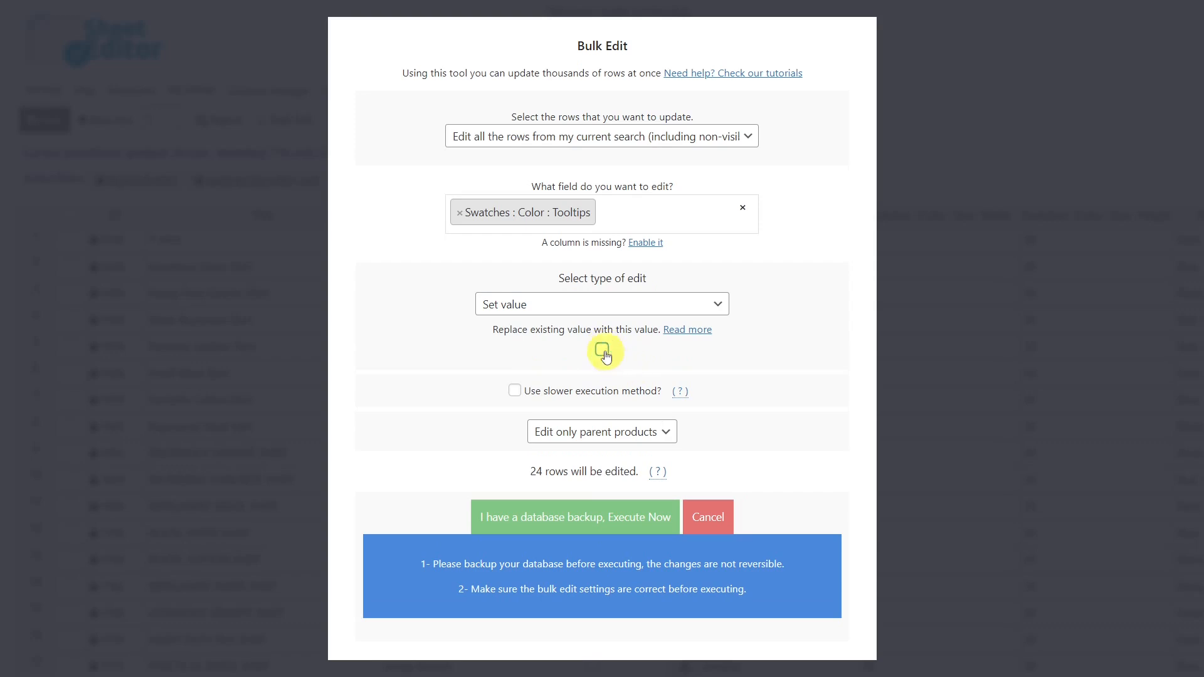
click(565, 517)
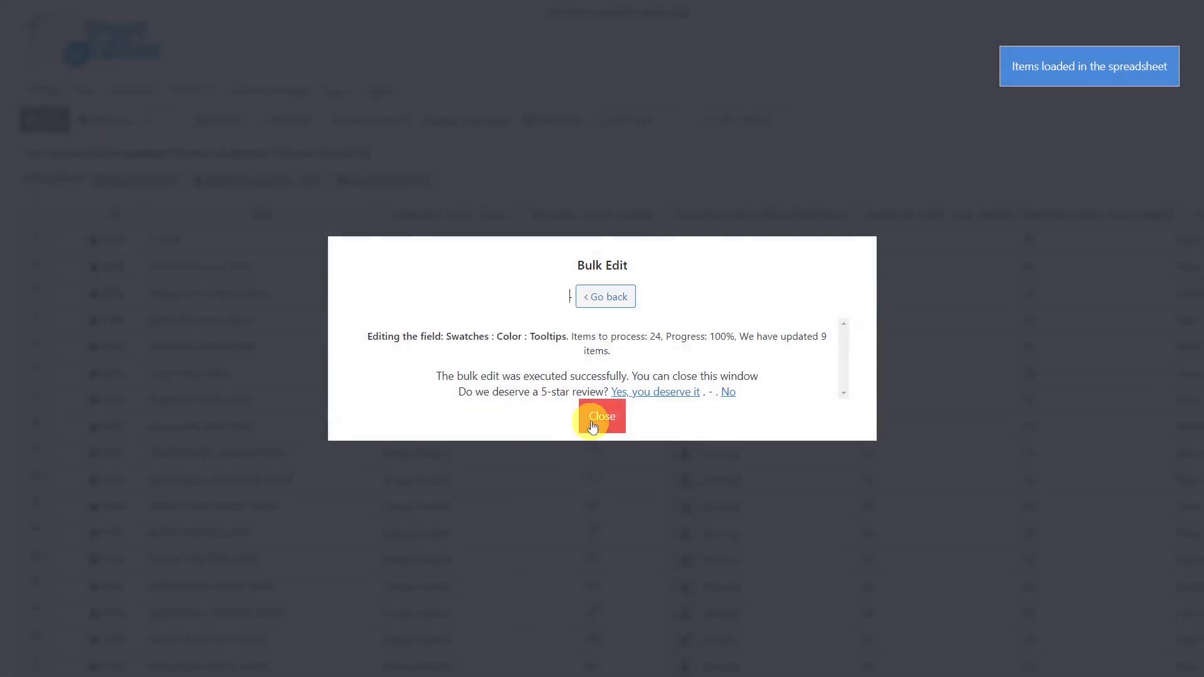
click(599, 417)
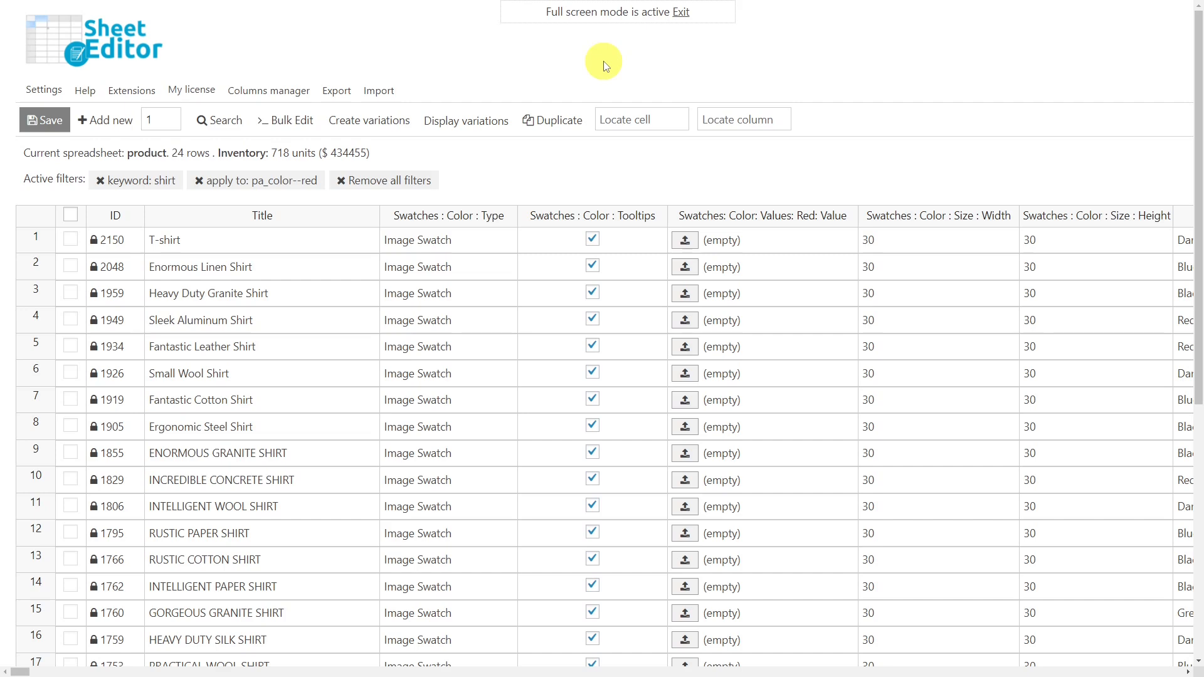
Start a bulk edit of all rows from the current search, targeting the Swatches: Color: Values: Red: Value field.
click(294, 118)
click(701, 158)
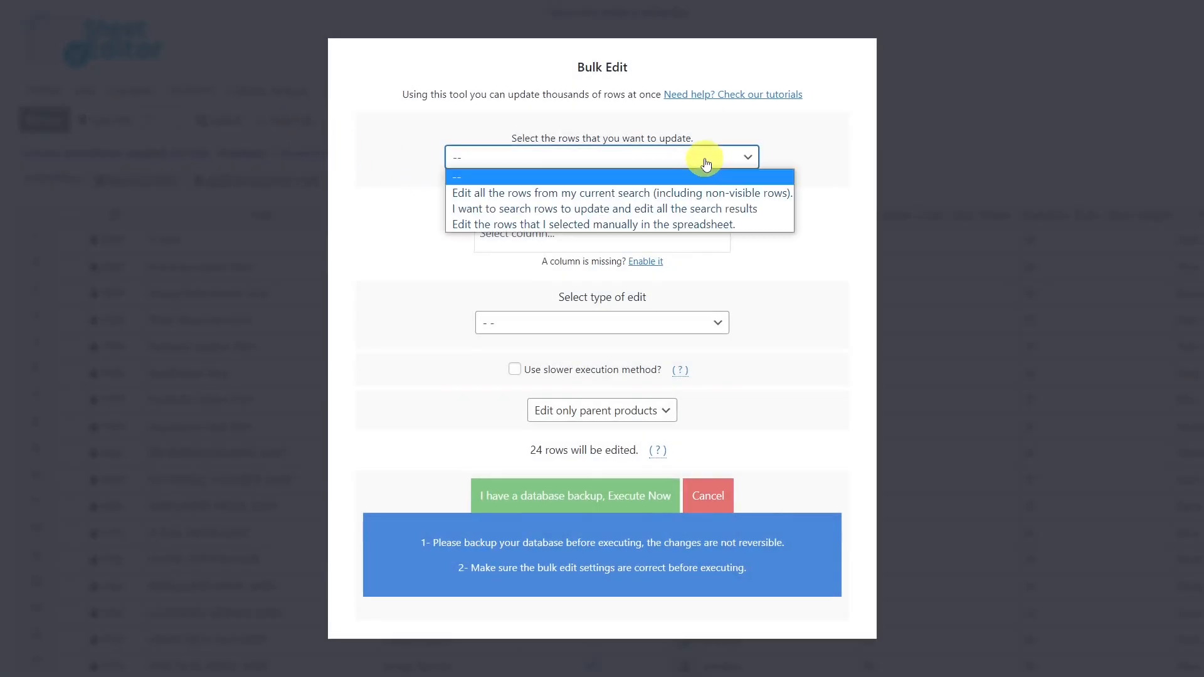
click(606, 194)
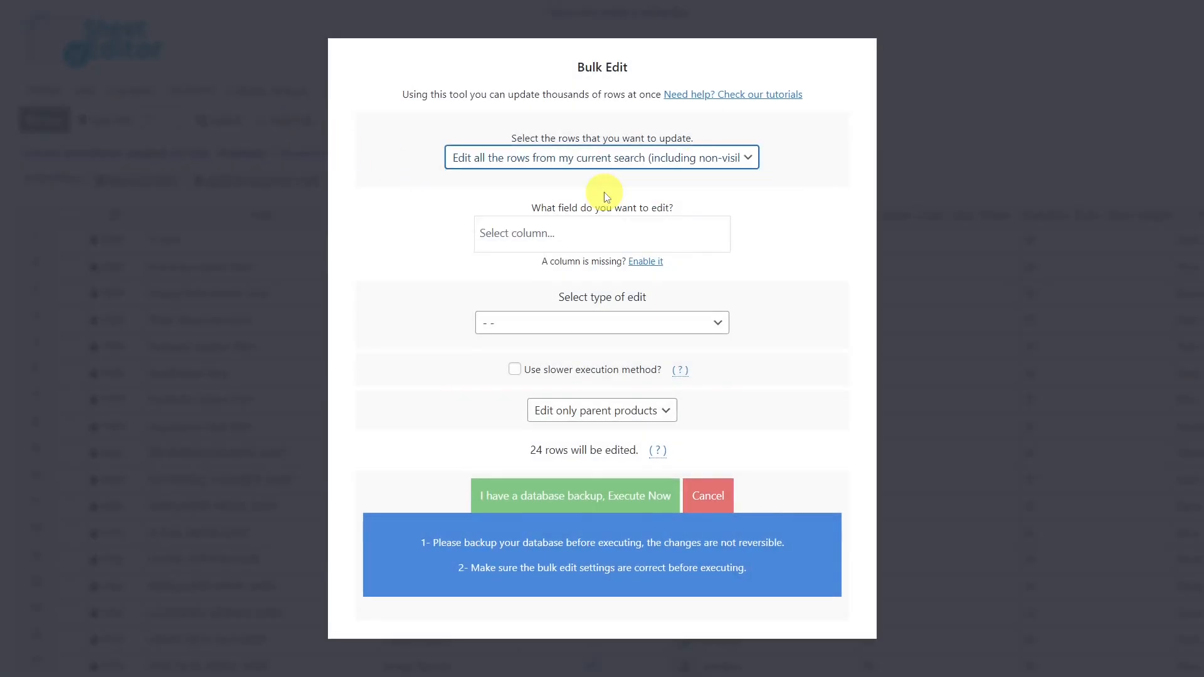
click(601, 233)
text(valu)
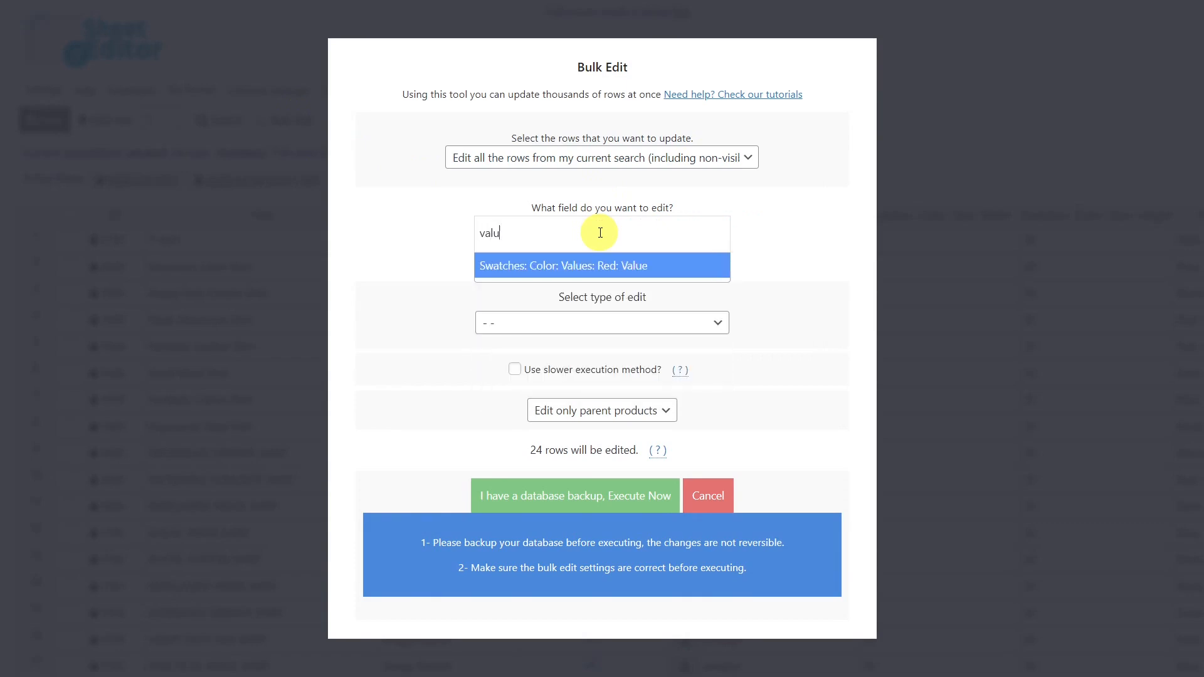
click(600, 260)
Set the red swatch value to the redshirt.jpg file URL with a Set value edit and execute the bulk edit.
click(608, 333)
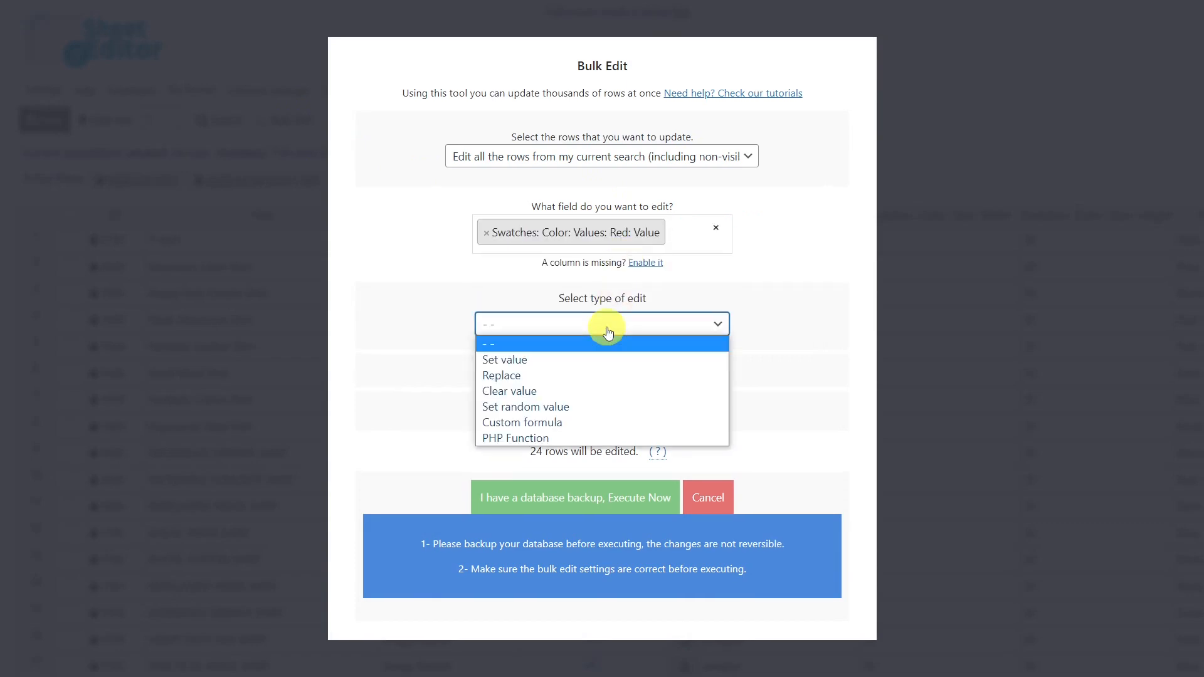
click(575, 358)
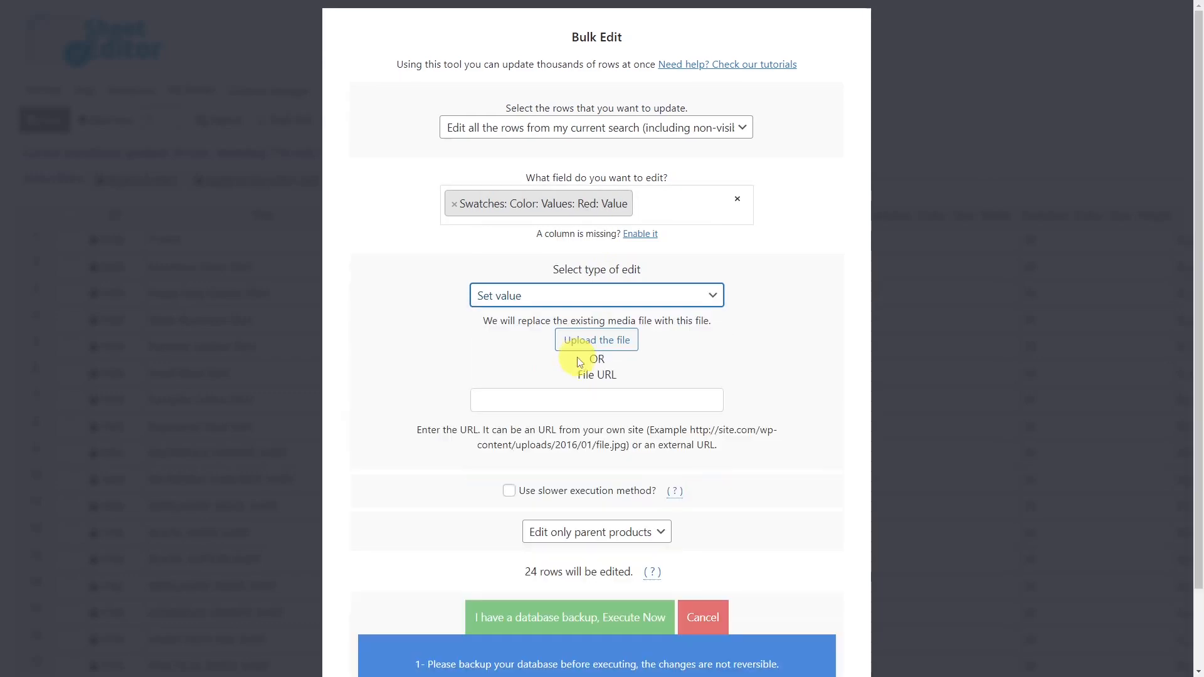
click(603, 396)
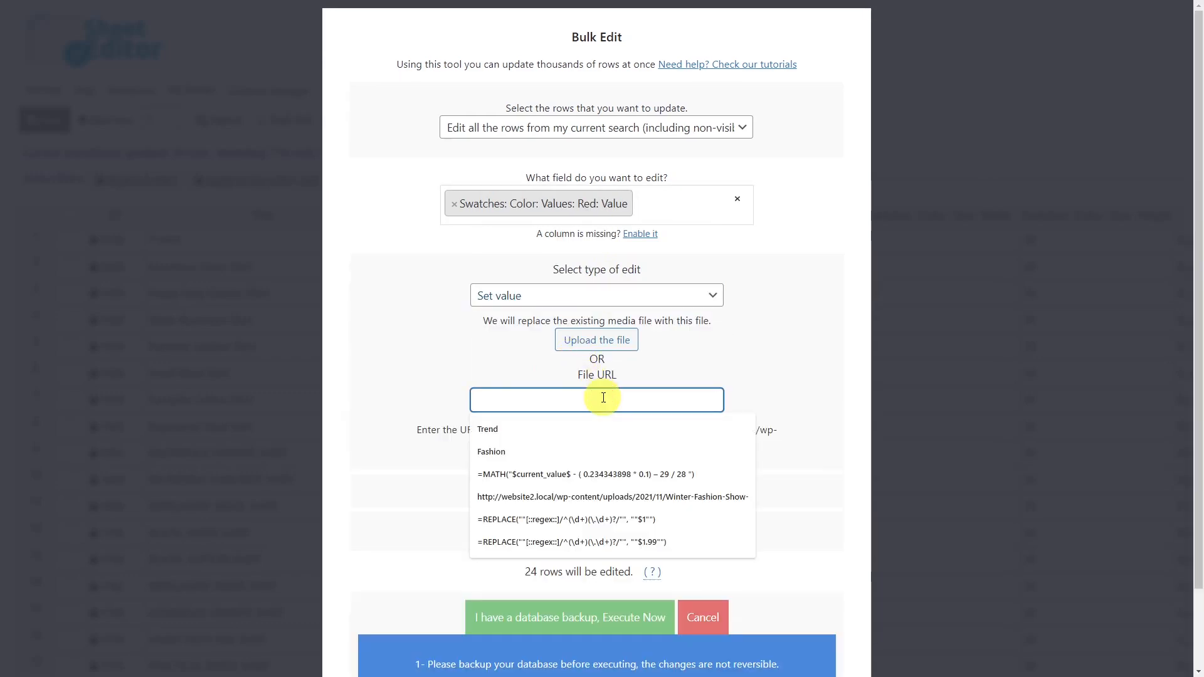
key(ctrl+v)
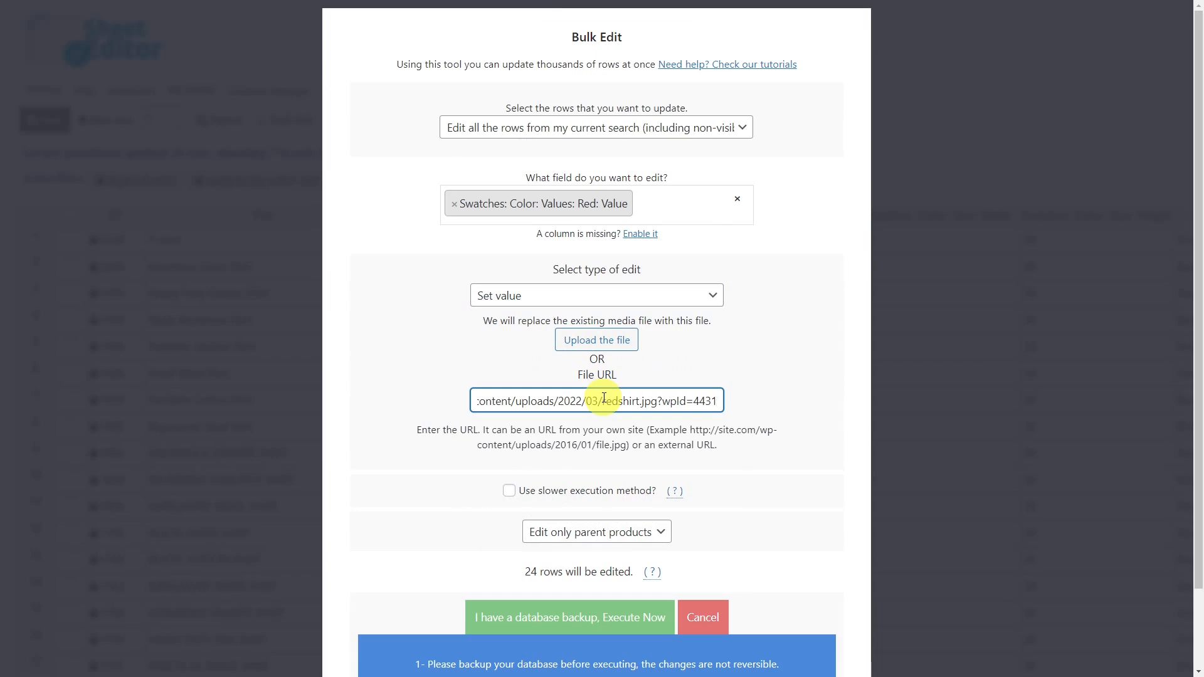
click(572, 616)
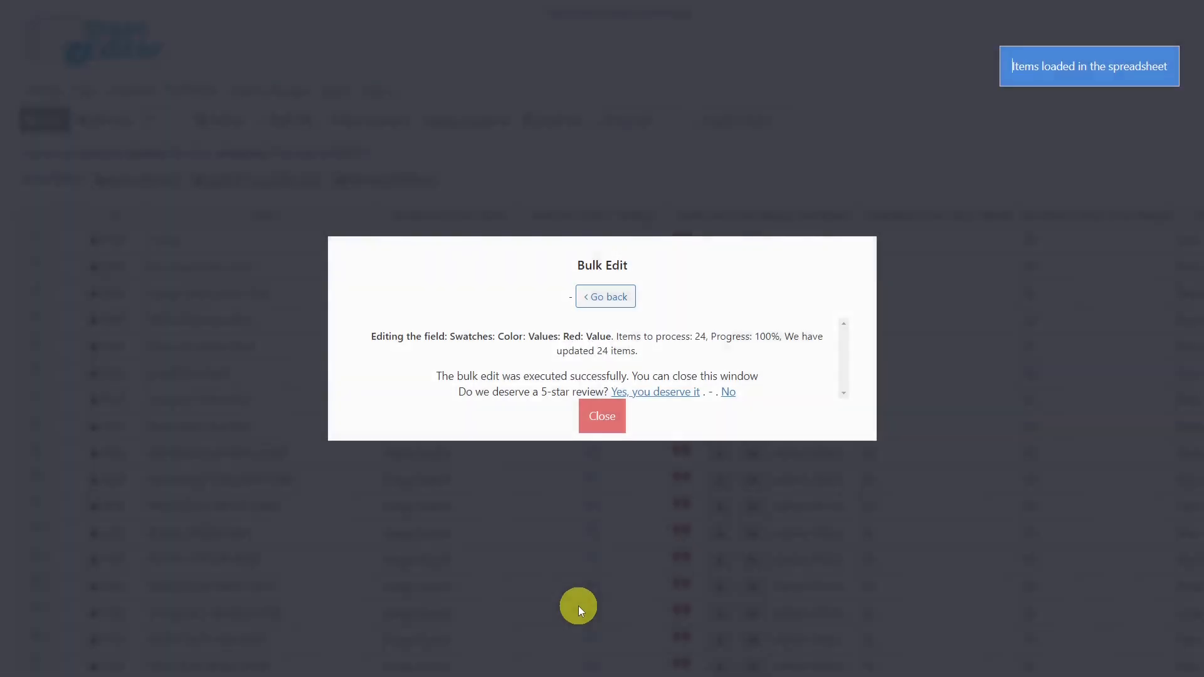
click(603, 415)
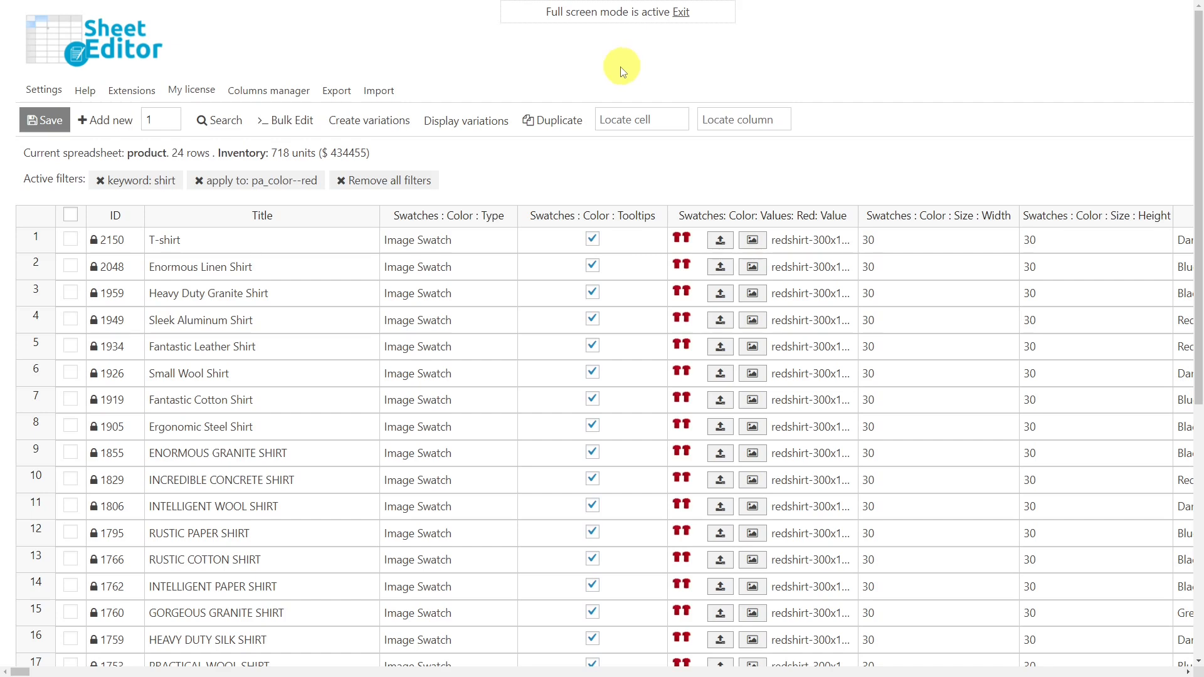
Start a bulk edit of all rows from the current search, targeting the Swatches : Color : Size : Width and Height fields.
click(303, 119)
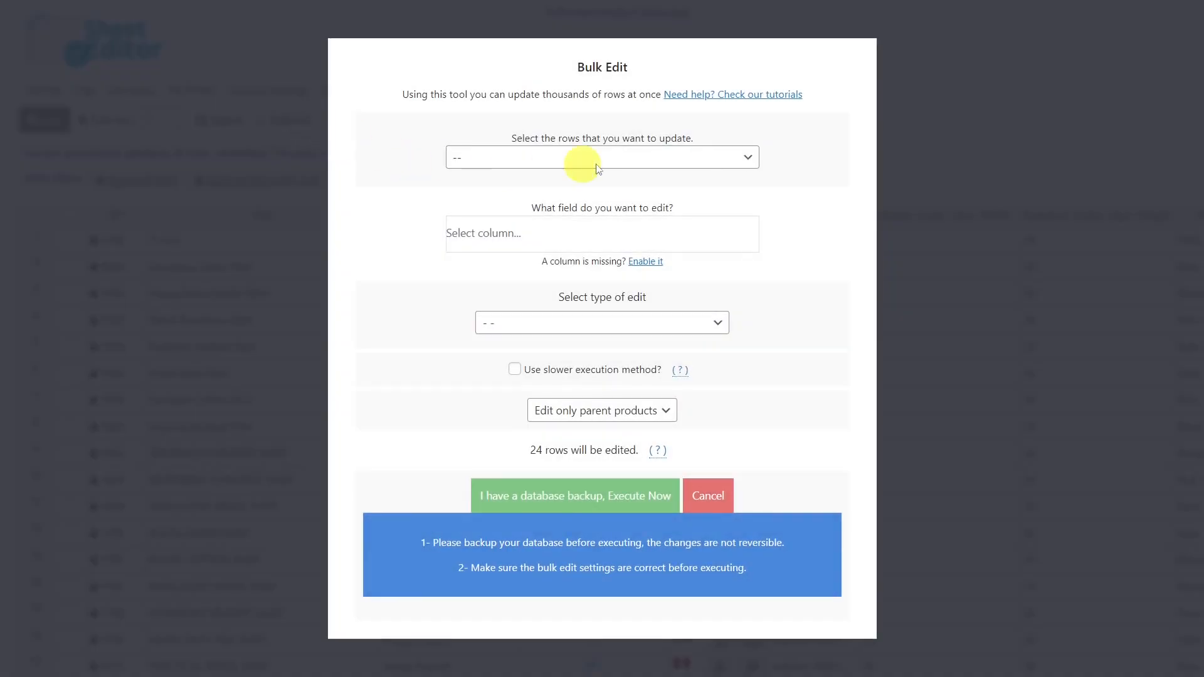
click(702, 157)
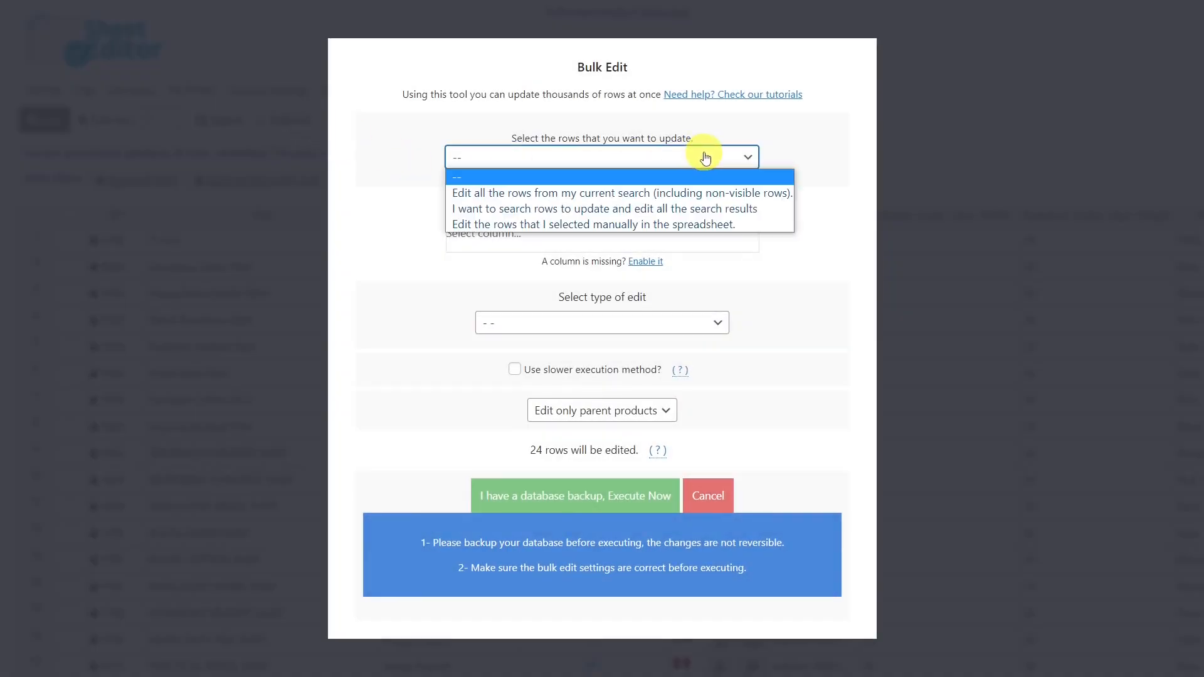
click(609, 196)
click(603, 232)
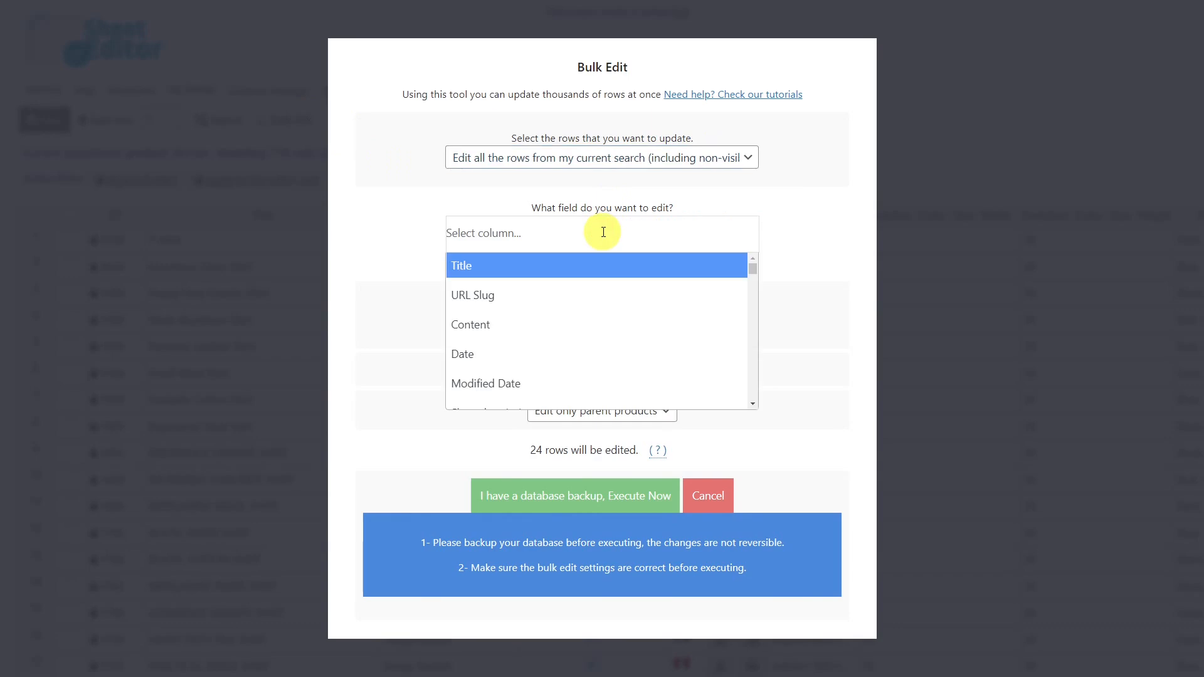
text(wi)
click(568, 296)
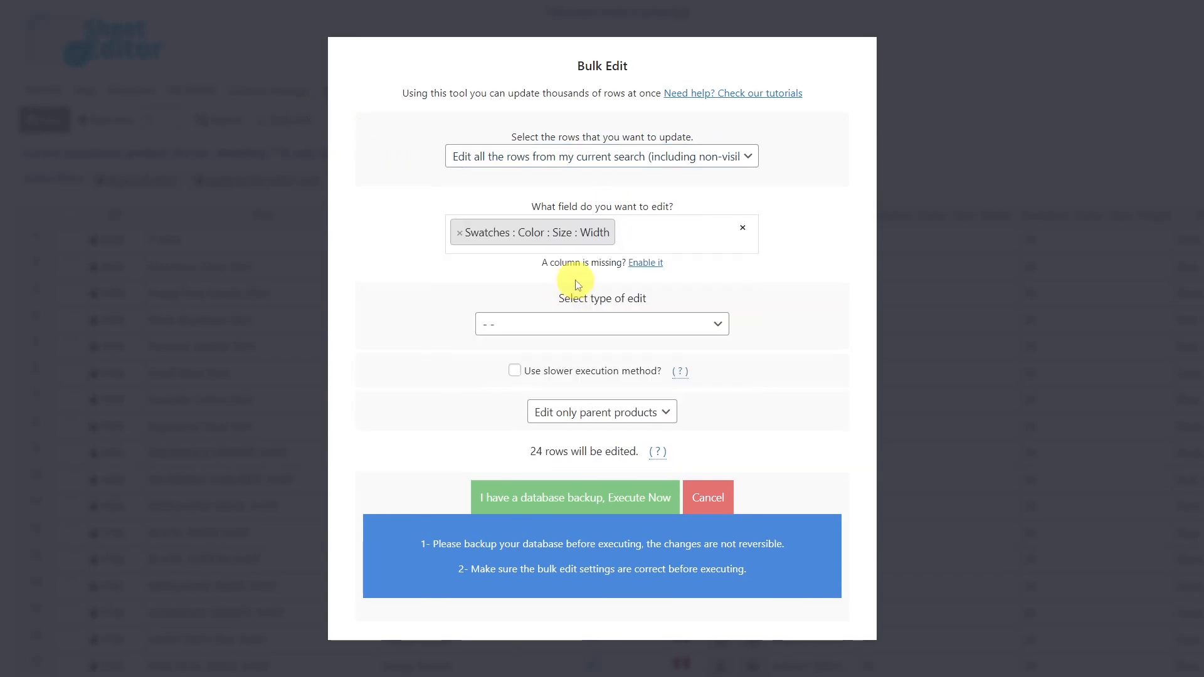
text(he)
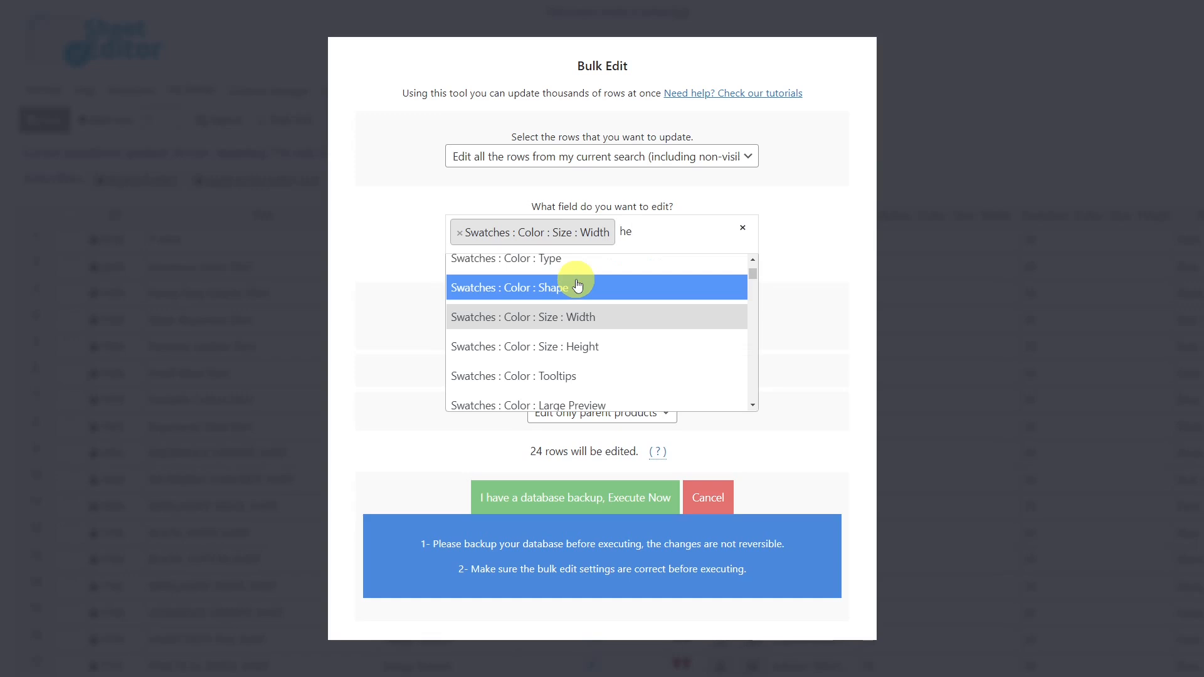
click(584, 346)
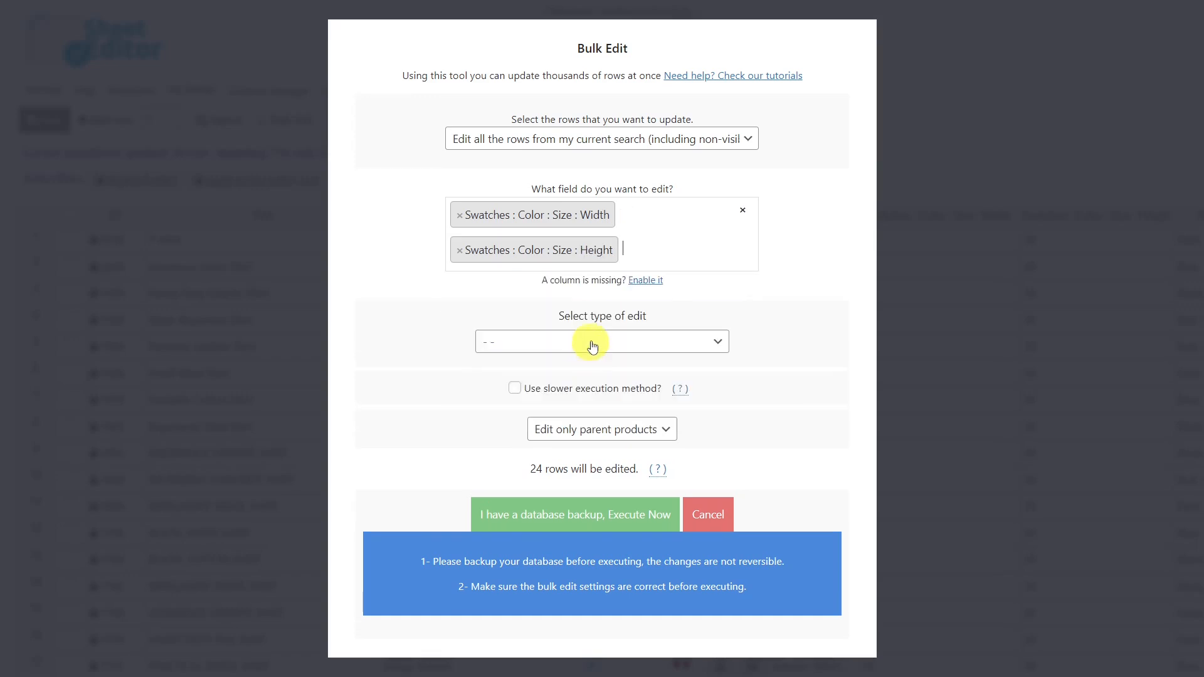
Set the color swatch width and height to 40 with a Set value edit, execute the bulk edit and close its window.
click(593, 345)
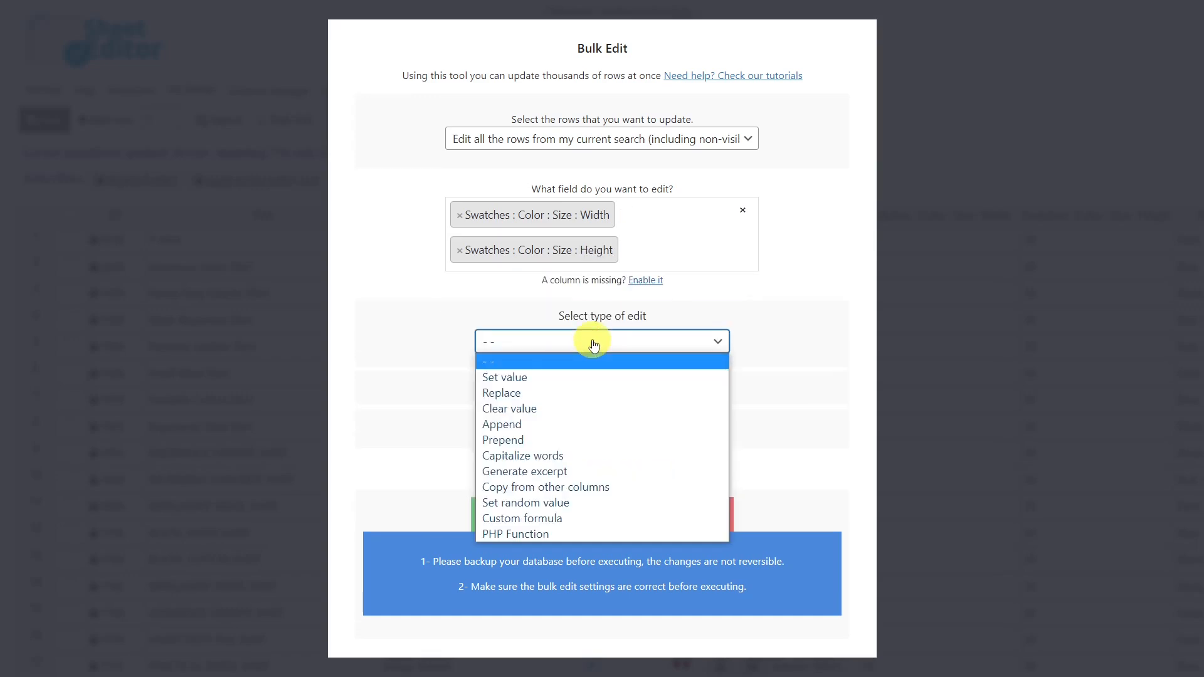
click(546, 378)
click(546, 379)
text(40)
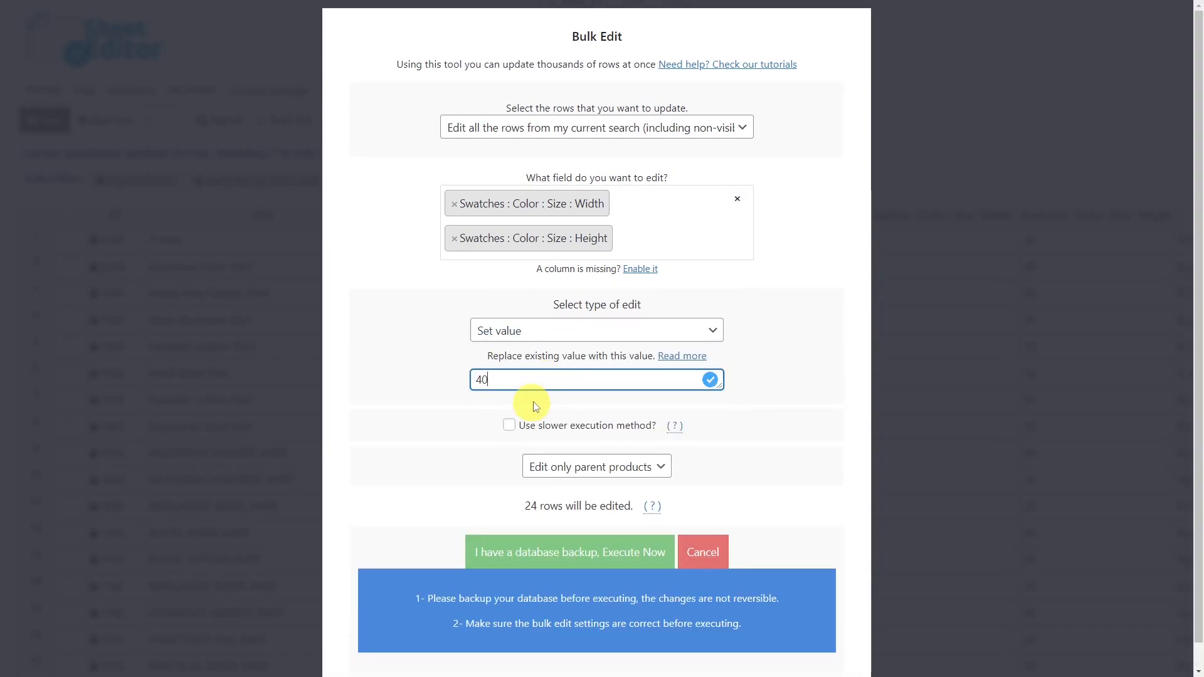
click(552, 561)
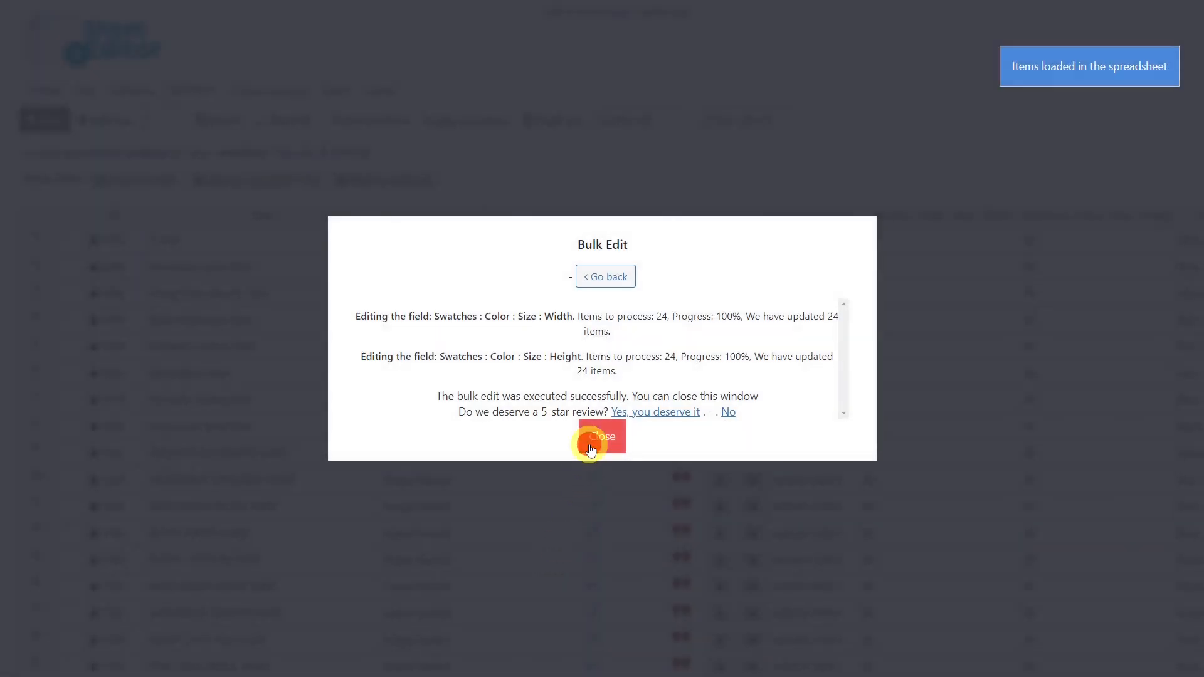
click(588, 439)
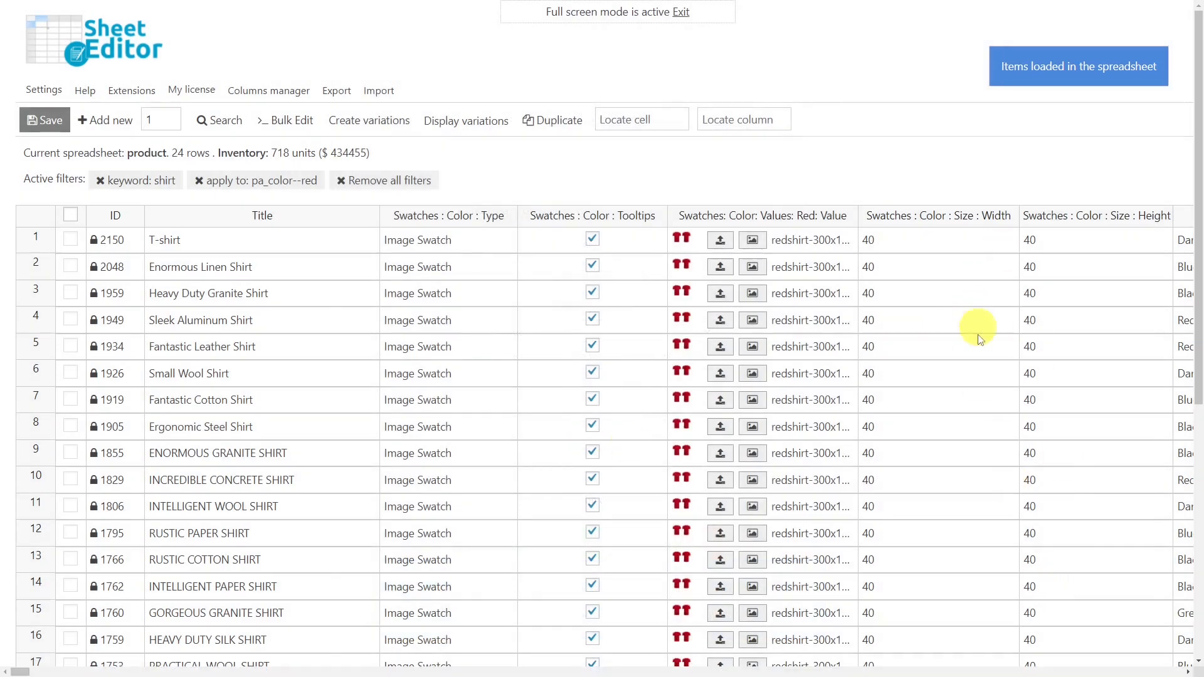